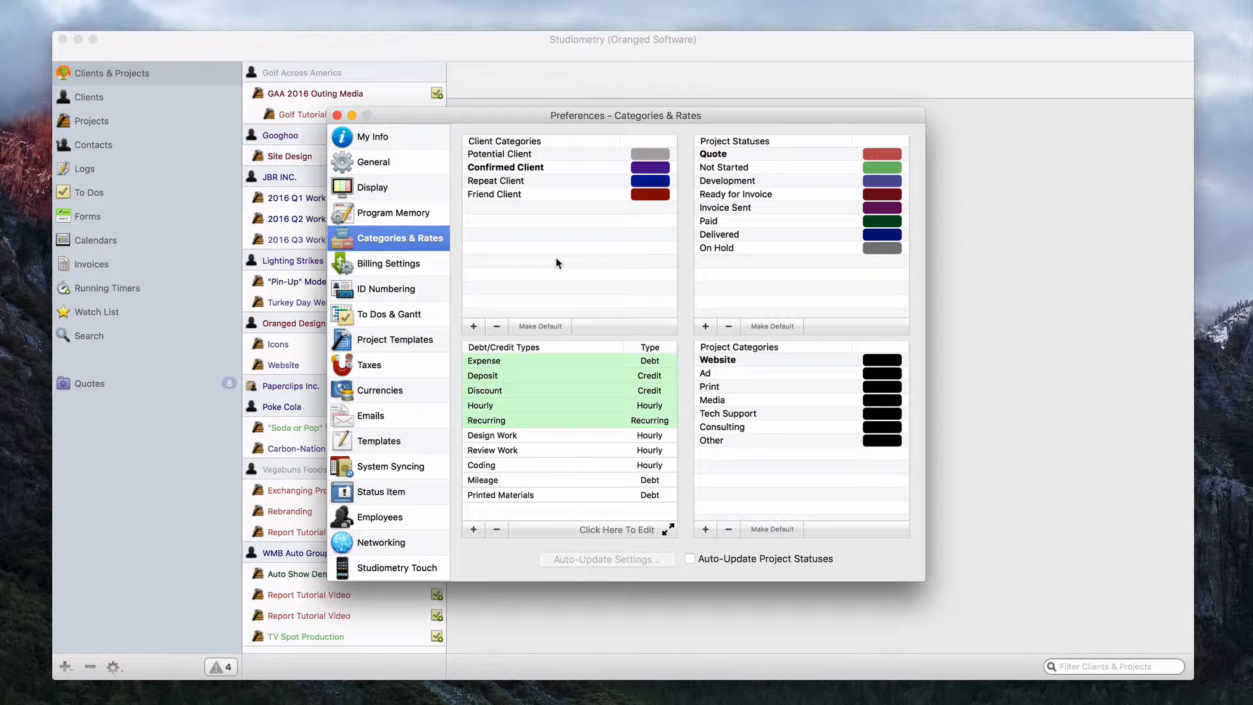
Compare the Standard, Hourly and Recurring options of the Design Work debt/credit type, leaving it set to Hourly
{"action": "left_click_drag", "start_coordinate": [518, 121], "coordinate": [656, 115]}
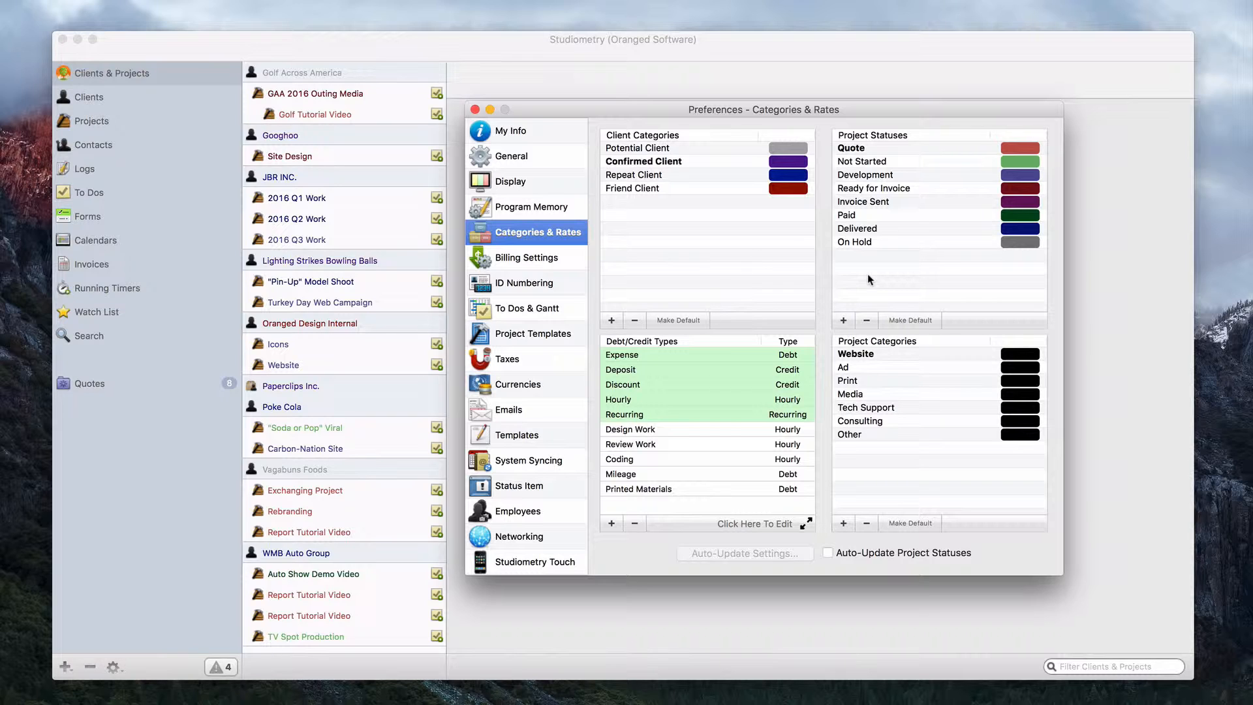
{"action": "double_click", "coordinate": [698, 434]}
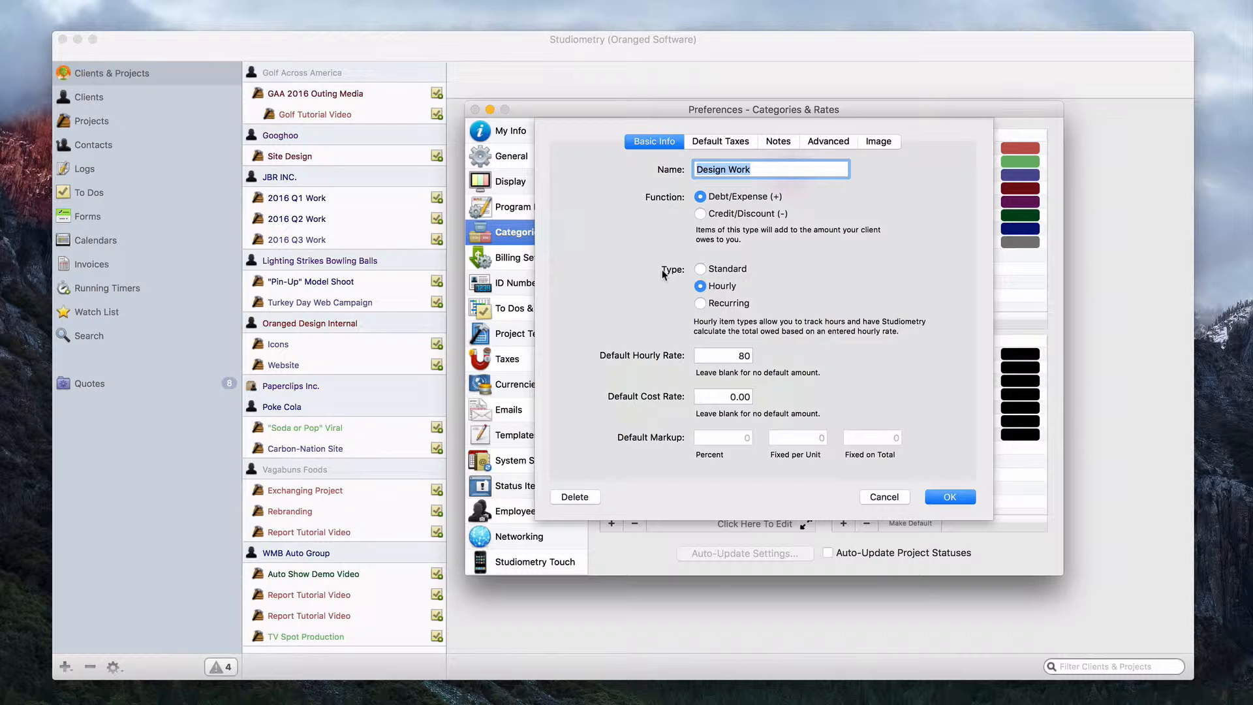
{"action": "left_click", "coordinate": [735, 272]}
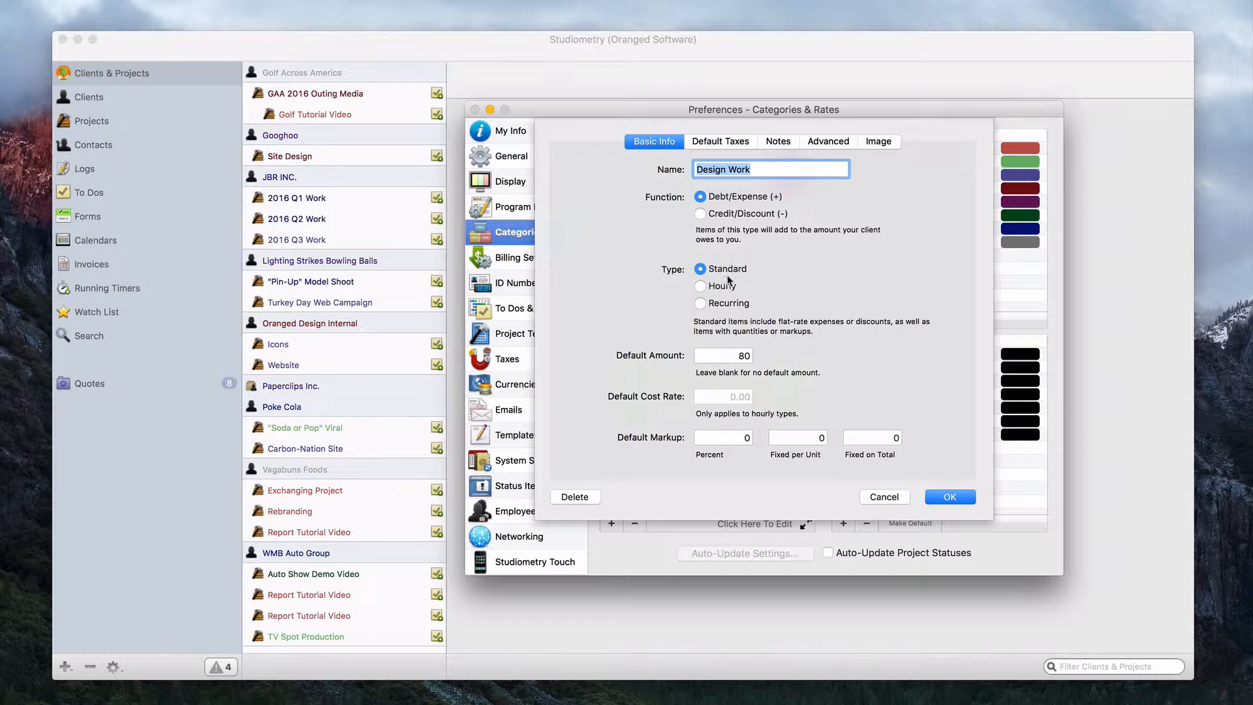
{"action": "left_click", "coordinate": [711, 287]}
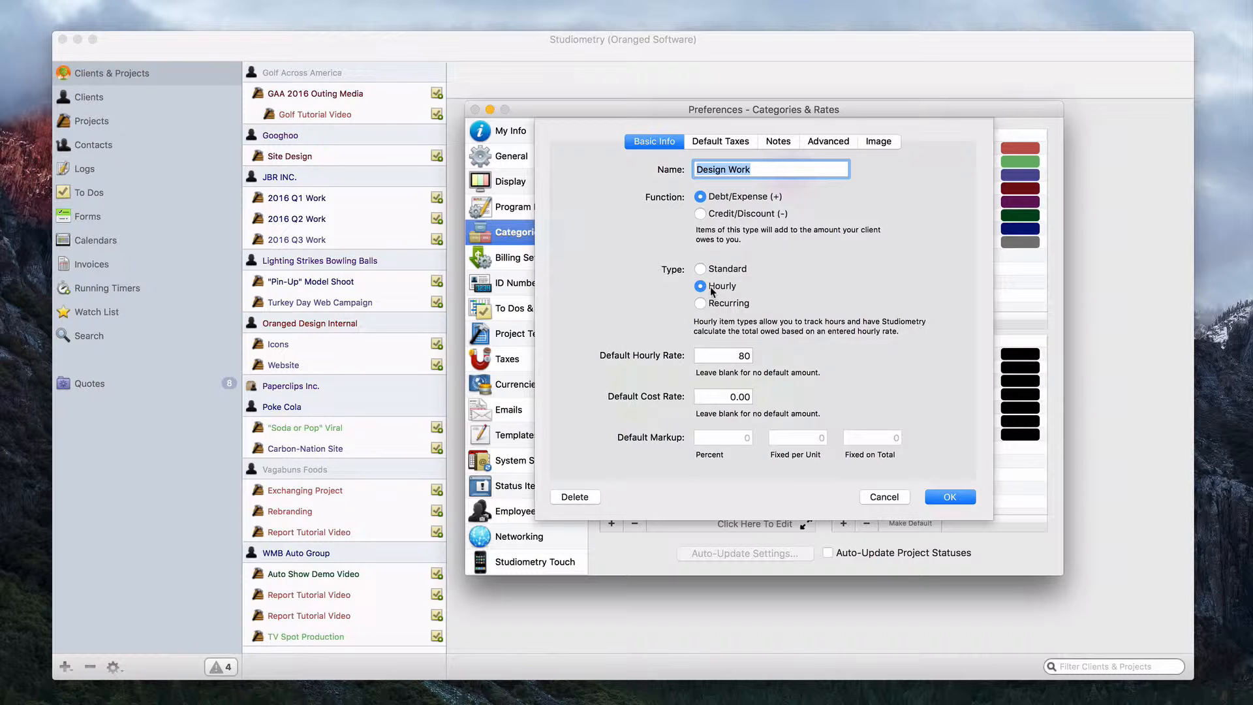
{"action": "left_click", "coordinate": [726, 304]}
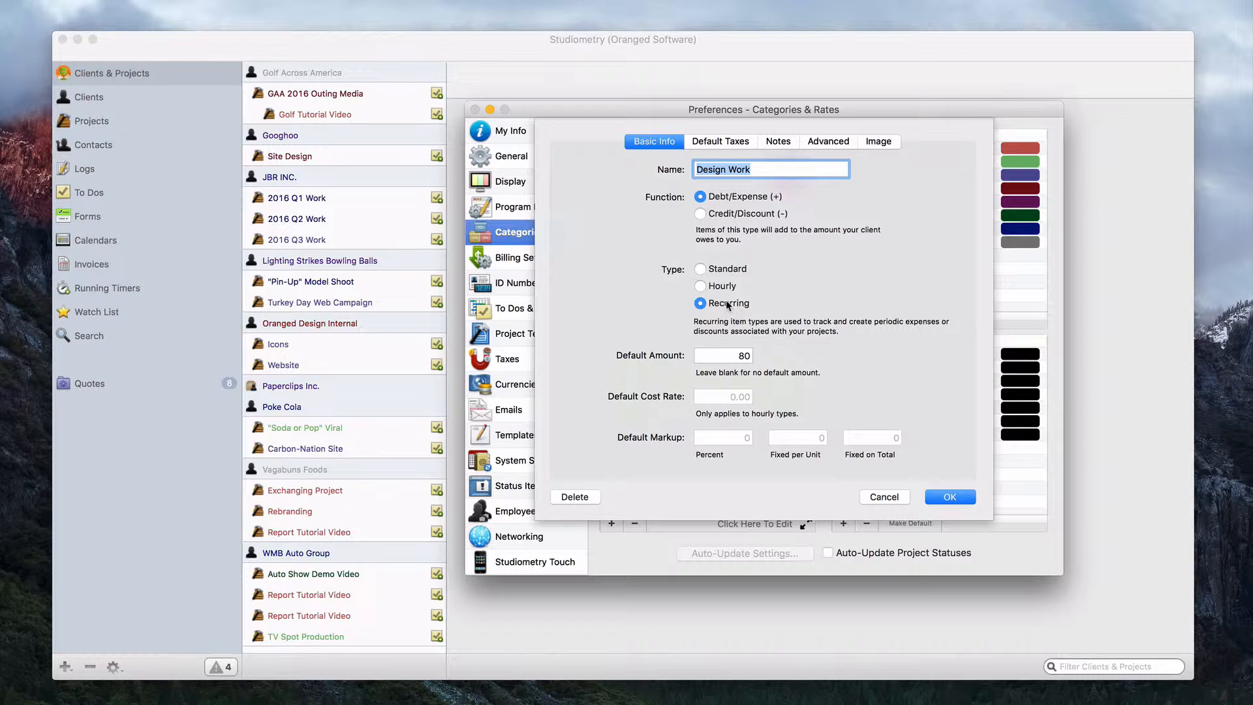
{"action": "left_click", "coordinate": [723, 287]}
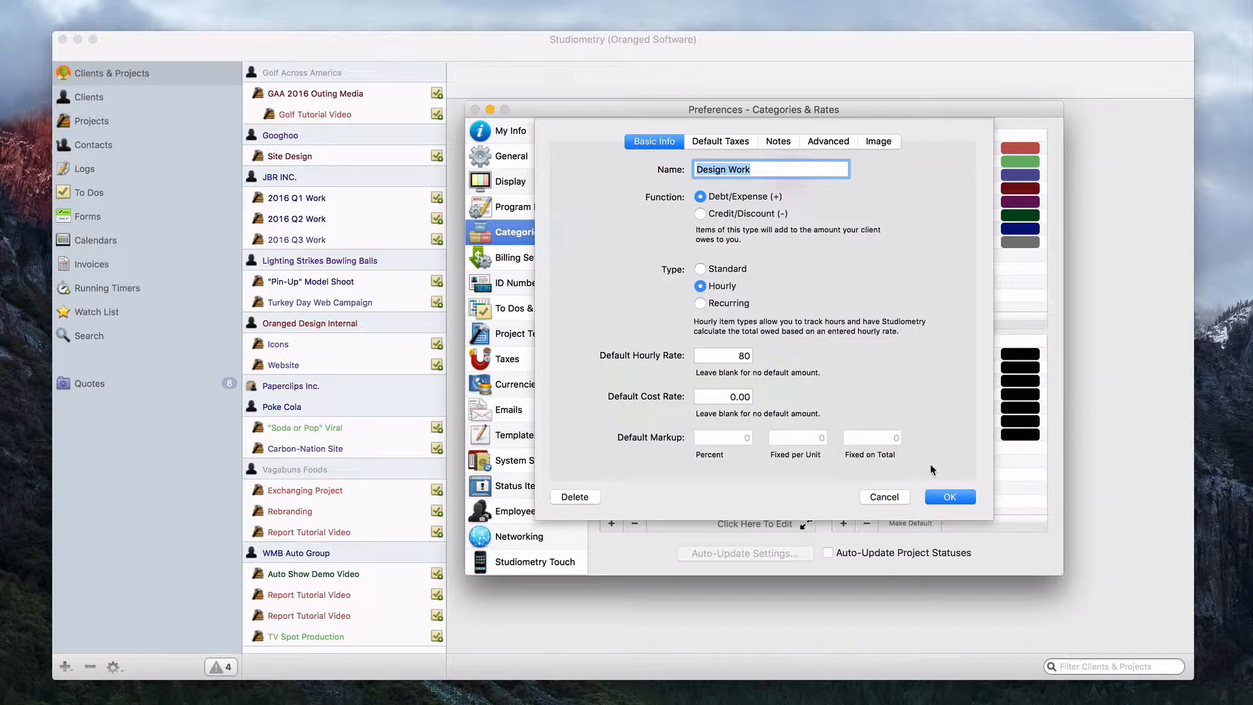
{"action": "left_click", "coordinate": [947, 496]}
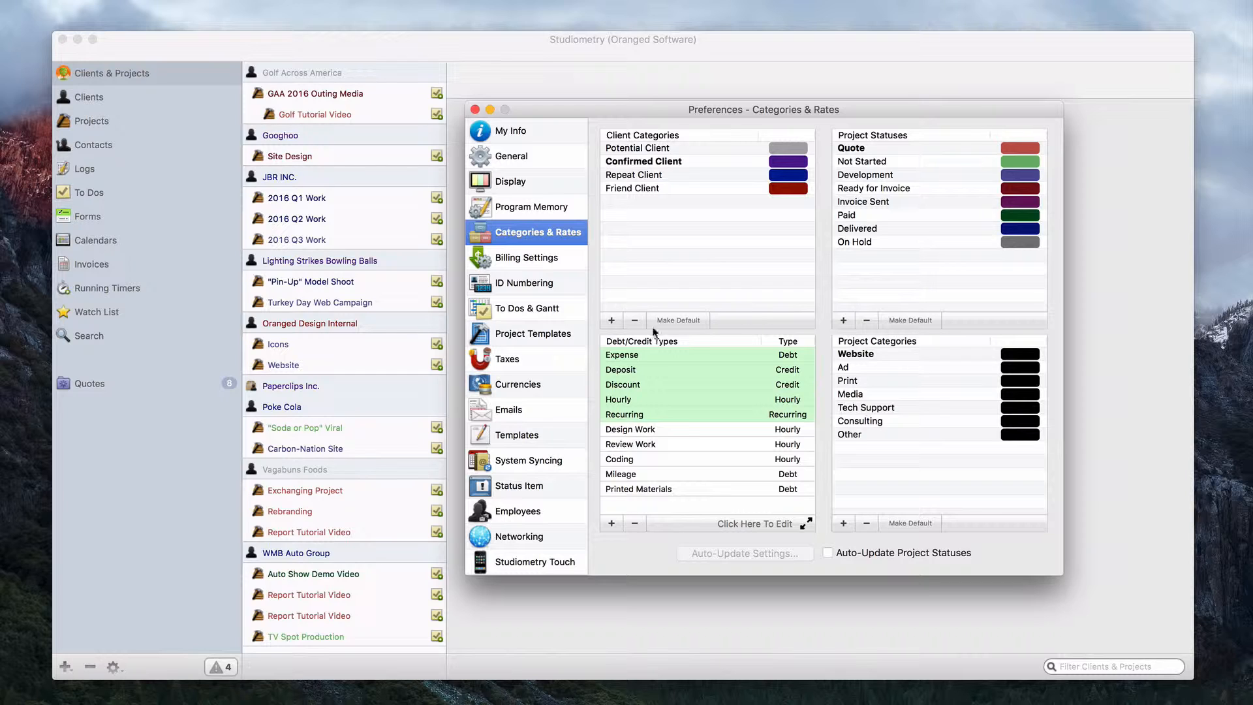
Add a new client category named "Sample Category"
{"action": "left_click", "coordinate": [611, 321]}
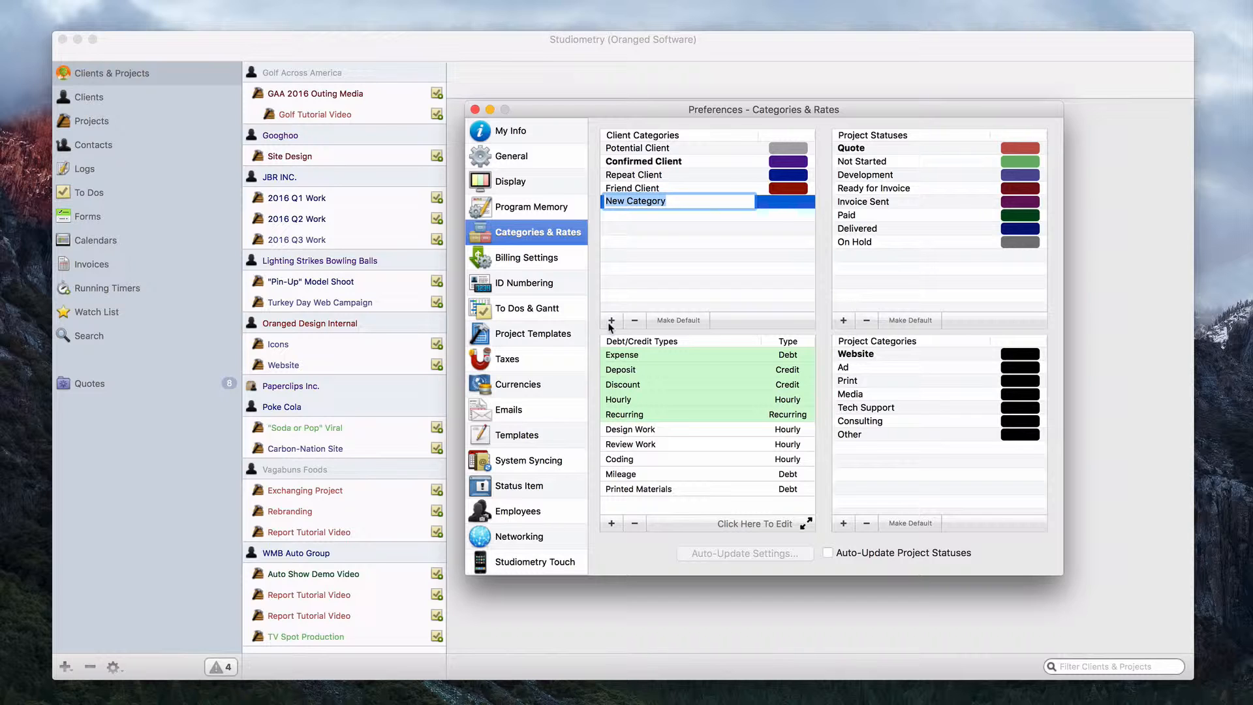
{"action": "type", "text": "Sample Category"}
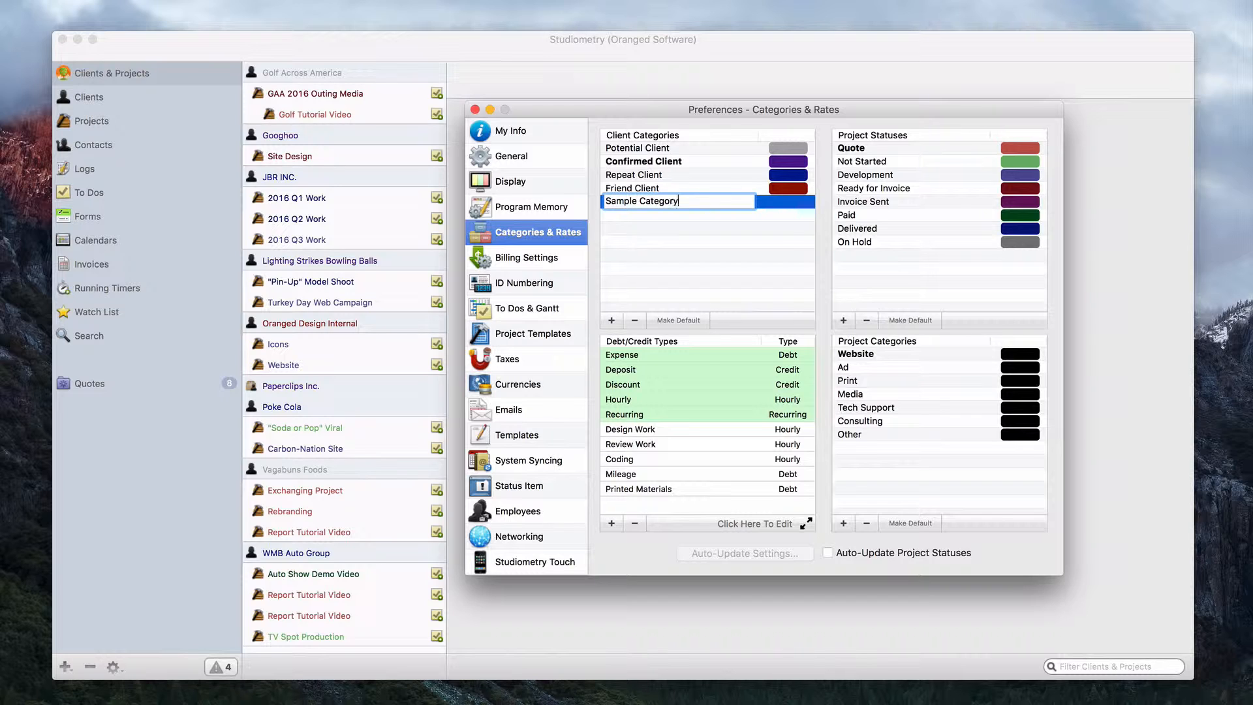
{"action": "key", "text": "Return"}
{"action": "left_click", "coordinate": [676, 241]}
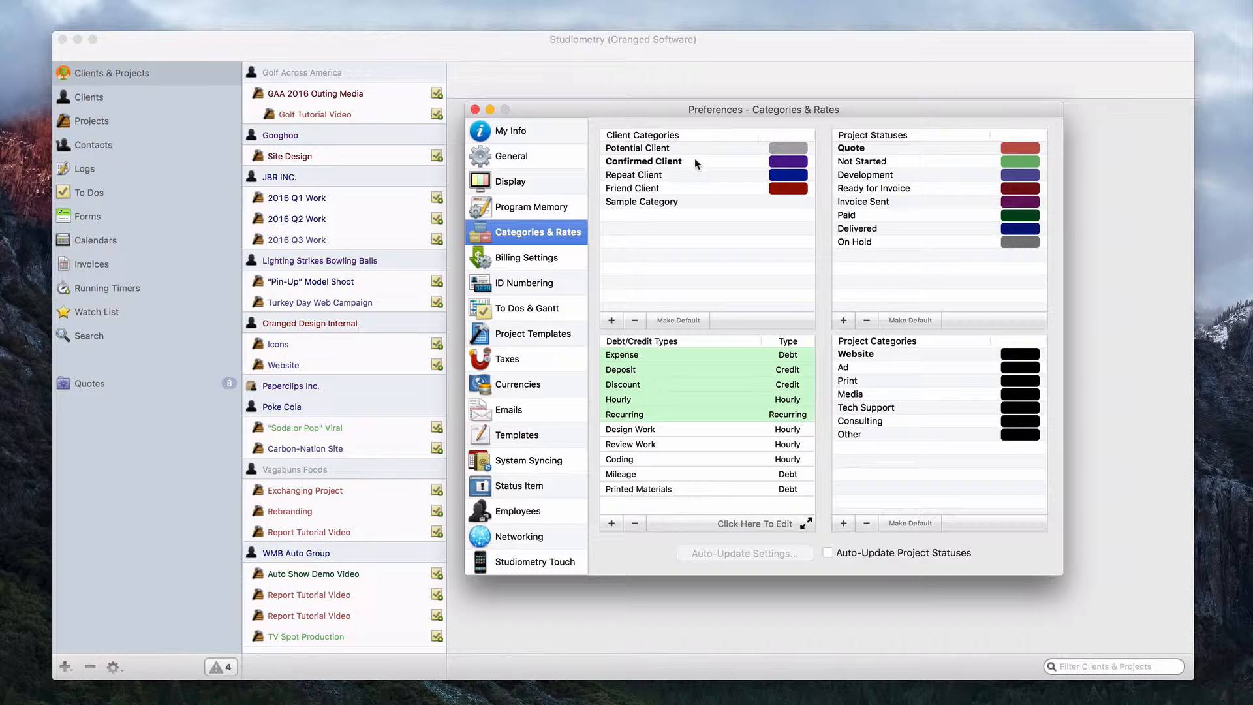
Make Sample Category the default client category and move it between Confirmed Client and Repeat Client
{"action": "left_click", "coordinate": [706, 201]}
{"action": "left_click", "coordinate": [683, 319]}
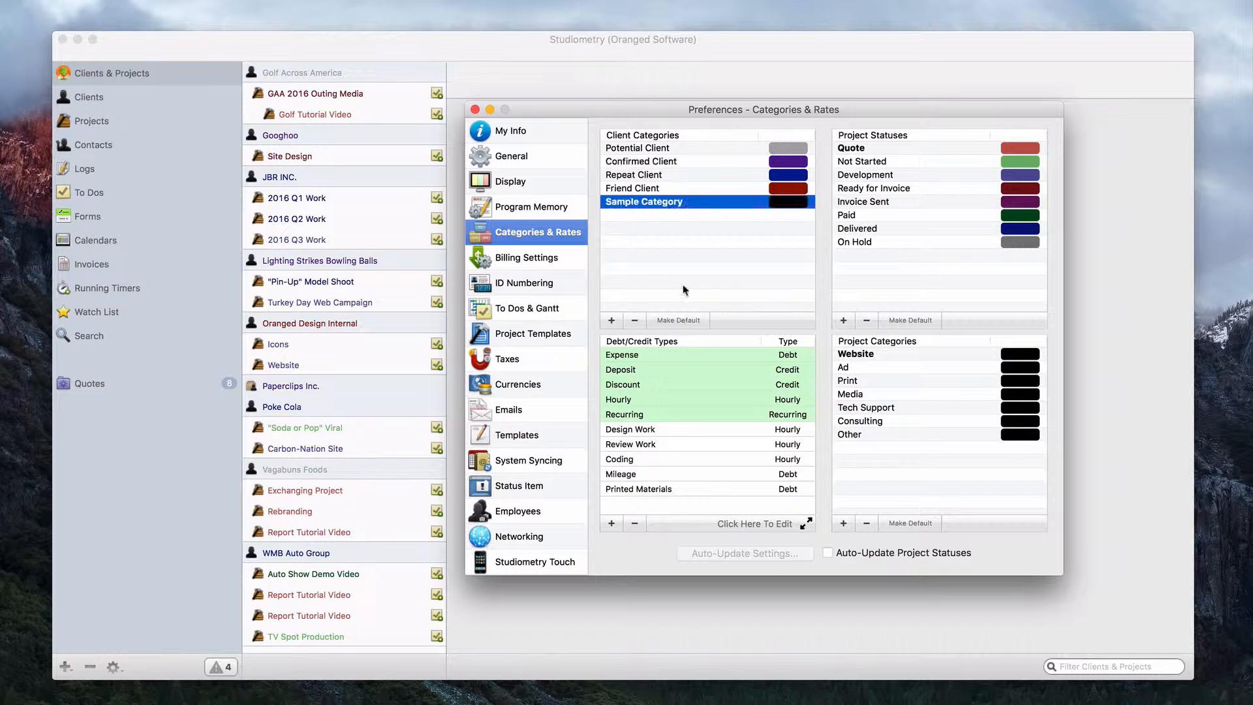
{"action": "left_click", "coordinate": [709, 217]}
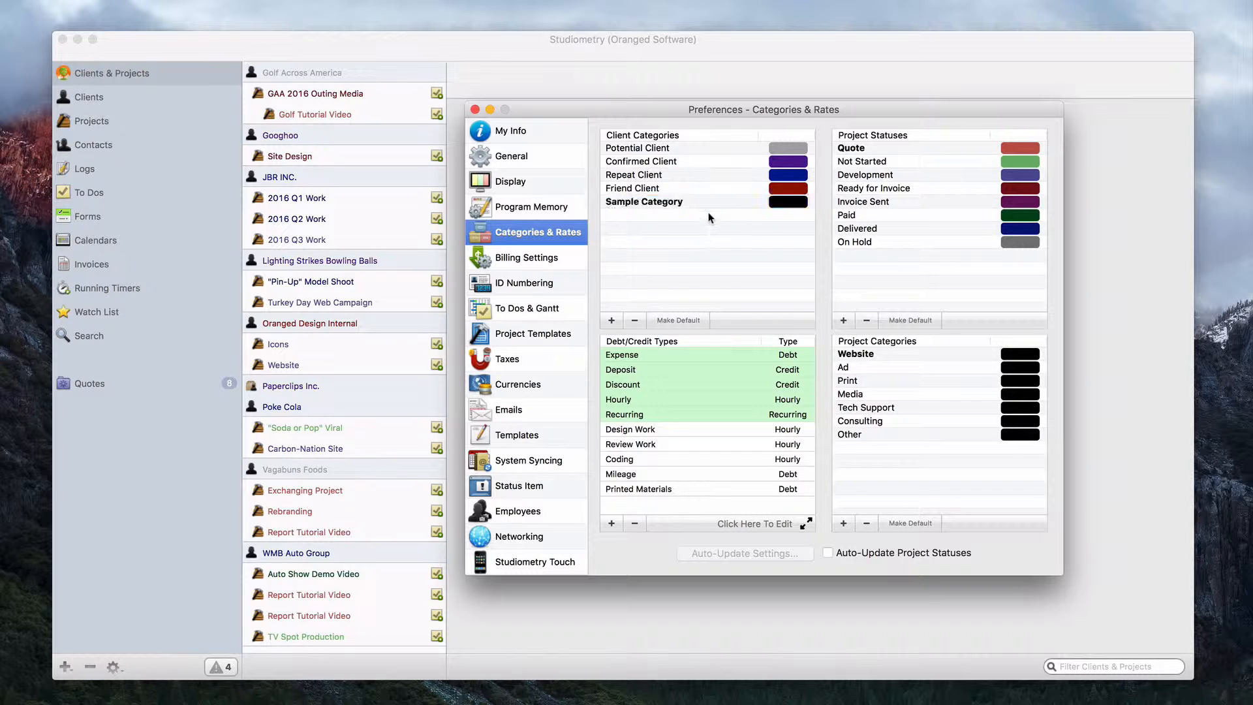
{"action": "left_click_drag", "start_coordinate": [705, 200], "coordinate": [706, 170]}
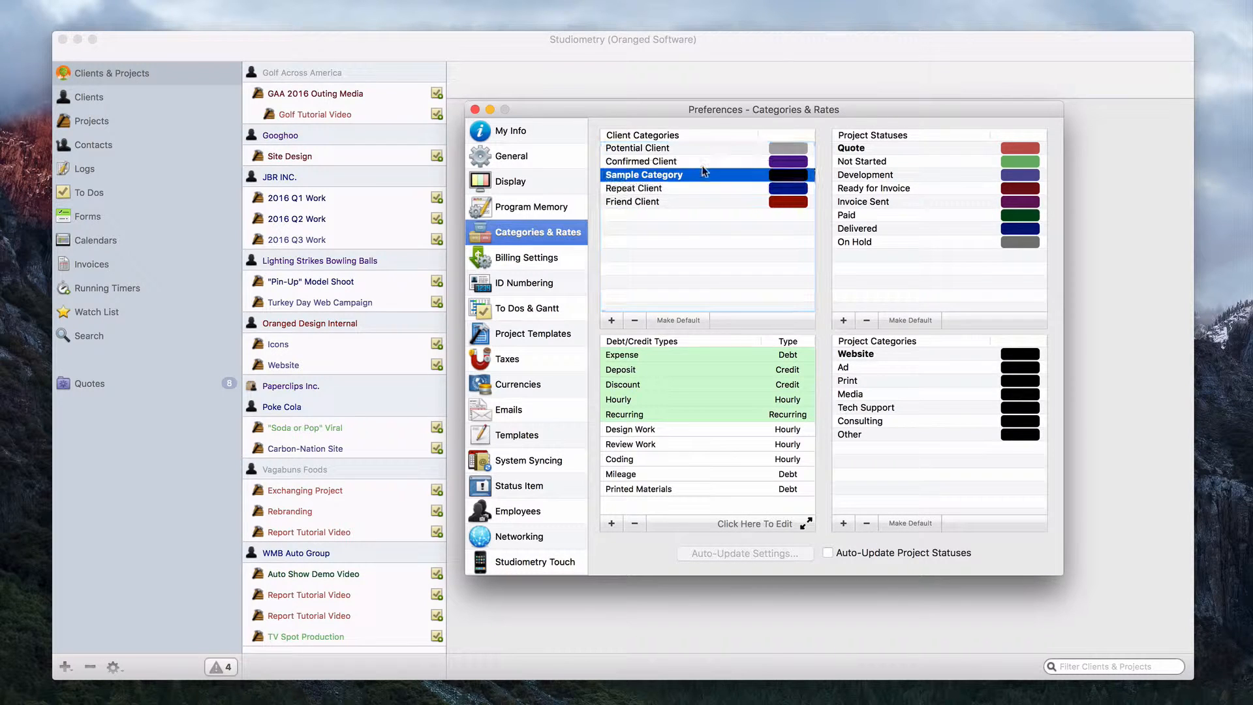
{"action": "left_click", "coordinate": [704, 231]}
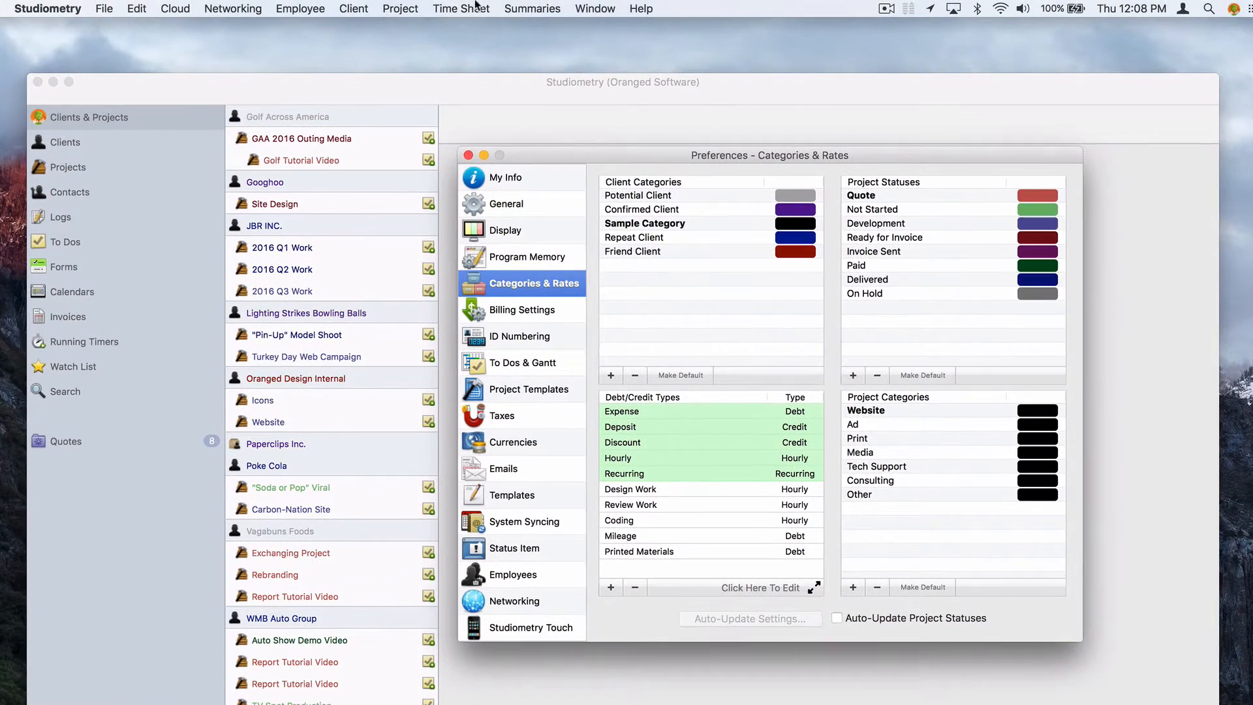
Open the time sheet rates for editing and start a new debt/credit type
{"action": "left_click", "coordinate": [461, 8]}
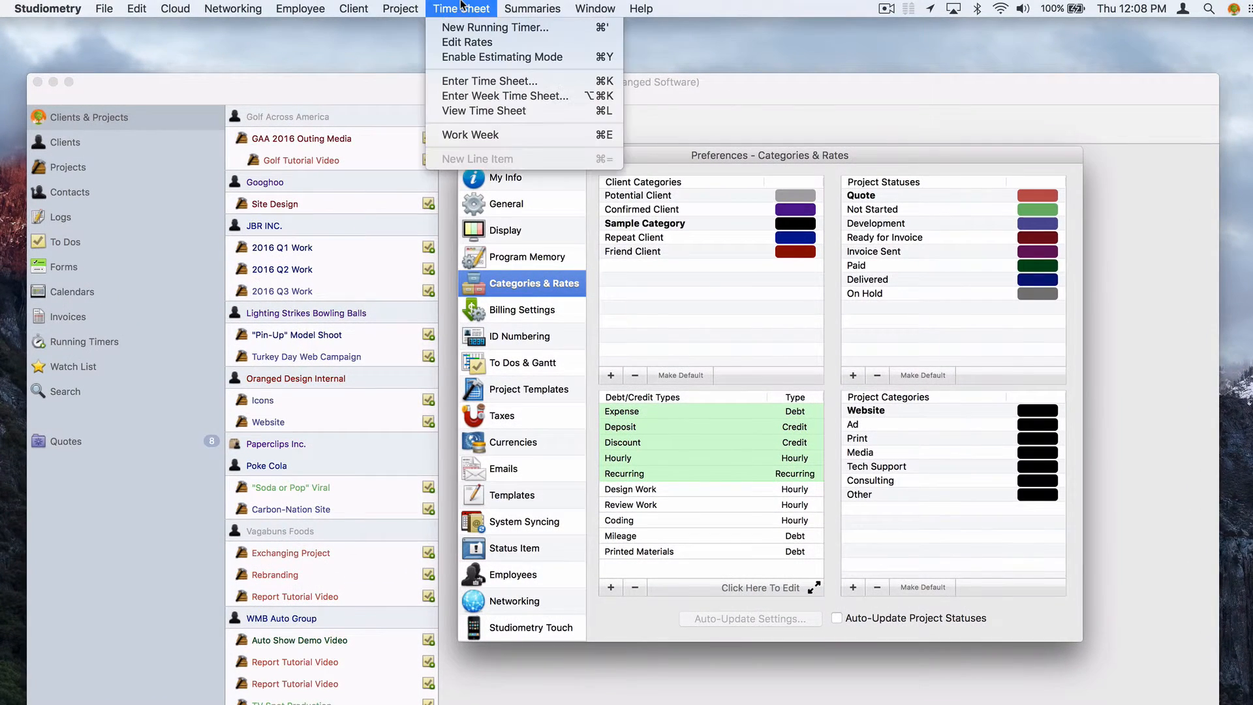
{"action": "left_click", "coordinate": [496, 41]}
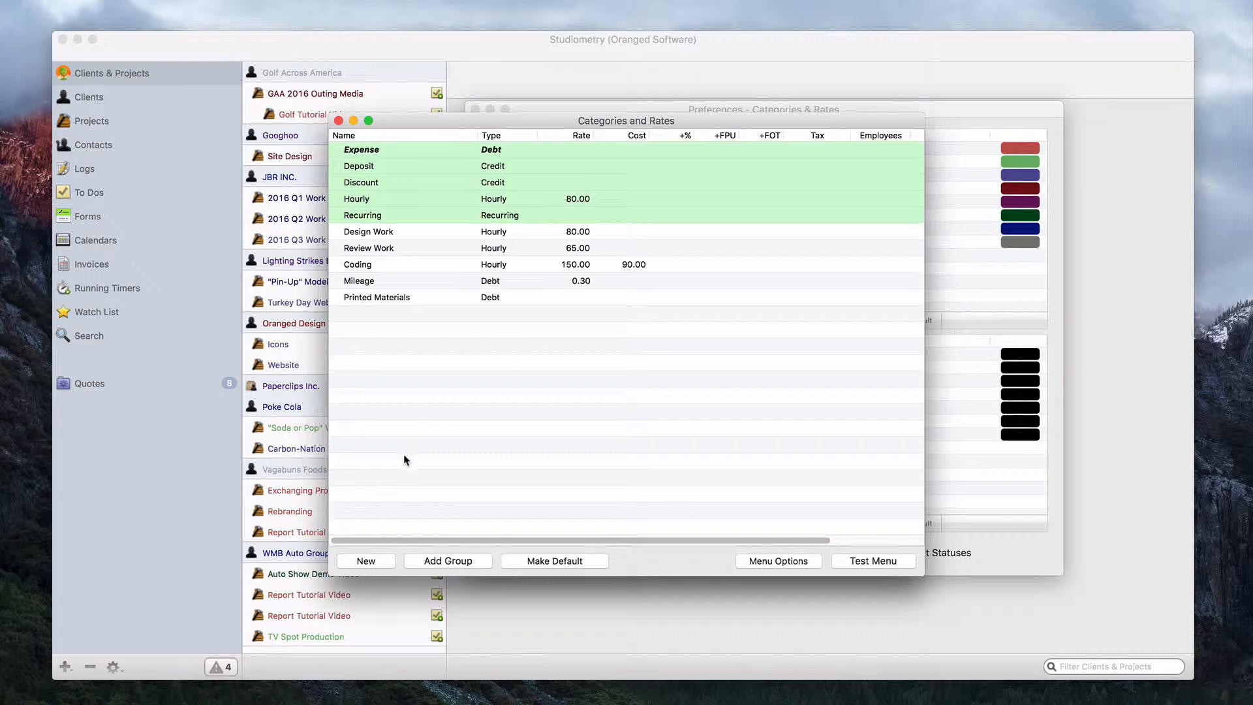
{"action": "left_click", "coordinate": [379, 564]}
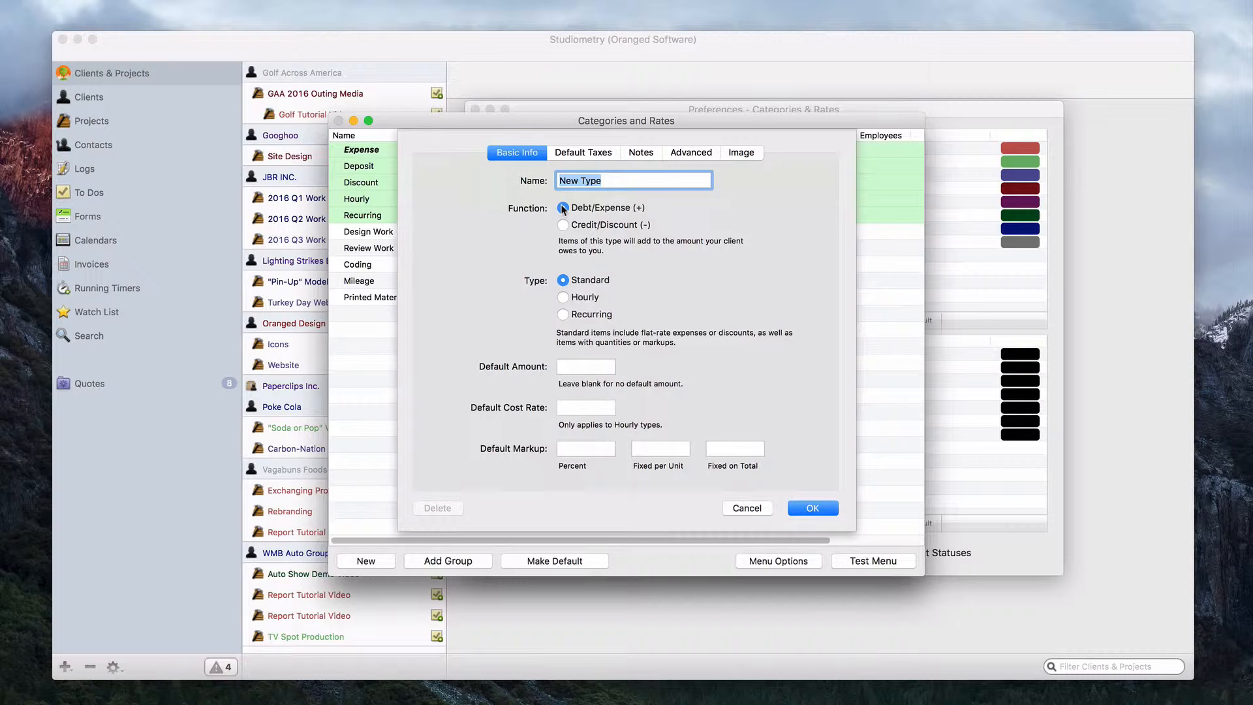
Compare the Debt/Expense and Credit/Discount functions and the Standard, Hourly and Recurring options for the new type
{"action": "left_click", "coordinate": [563, 225]}
{"action": "left_click", "coordinate": [562, 207]}
{"action": "left_click", "coordinate": [564, 281]}
{"action": "left_click", "coordinate": [563, 297]}
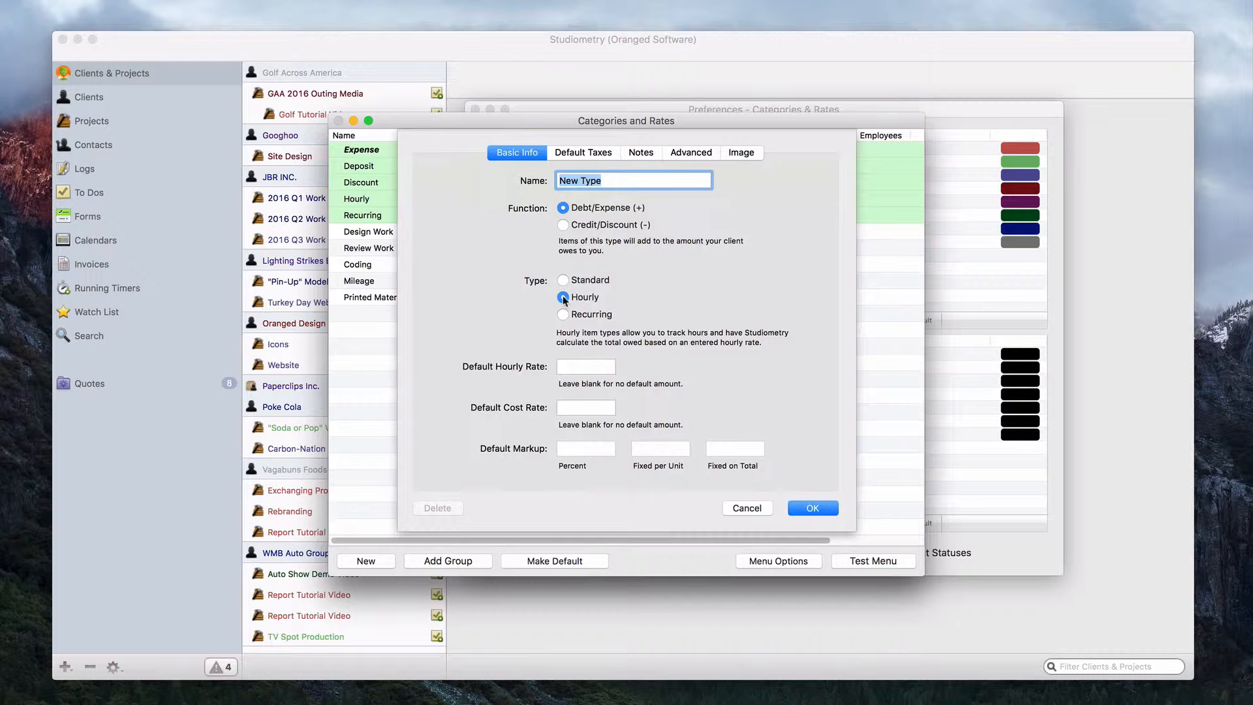
{"action": "left_click", "coordinate": [564, 312]}
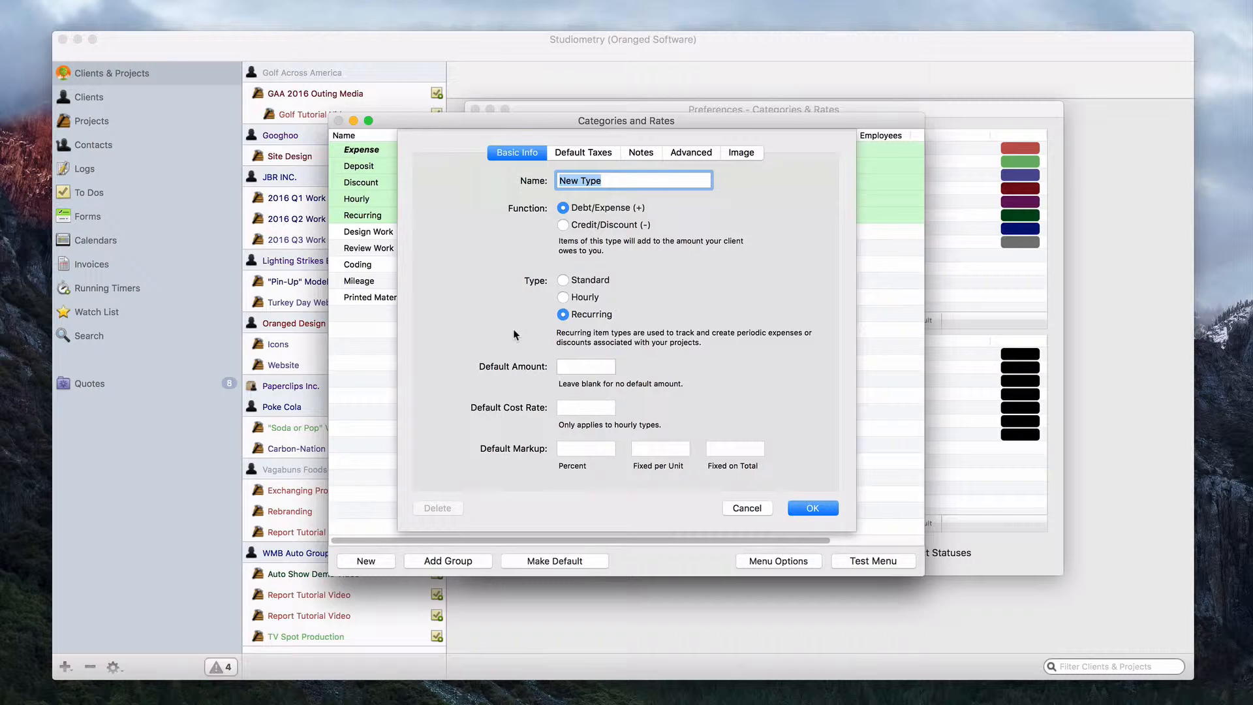
{"action": "left_click", "coordinate": [563, 281]}
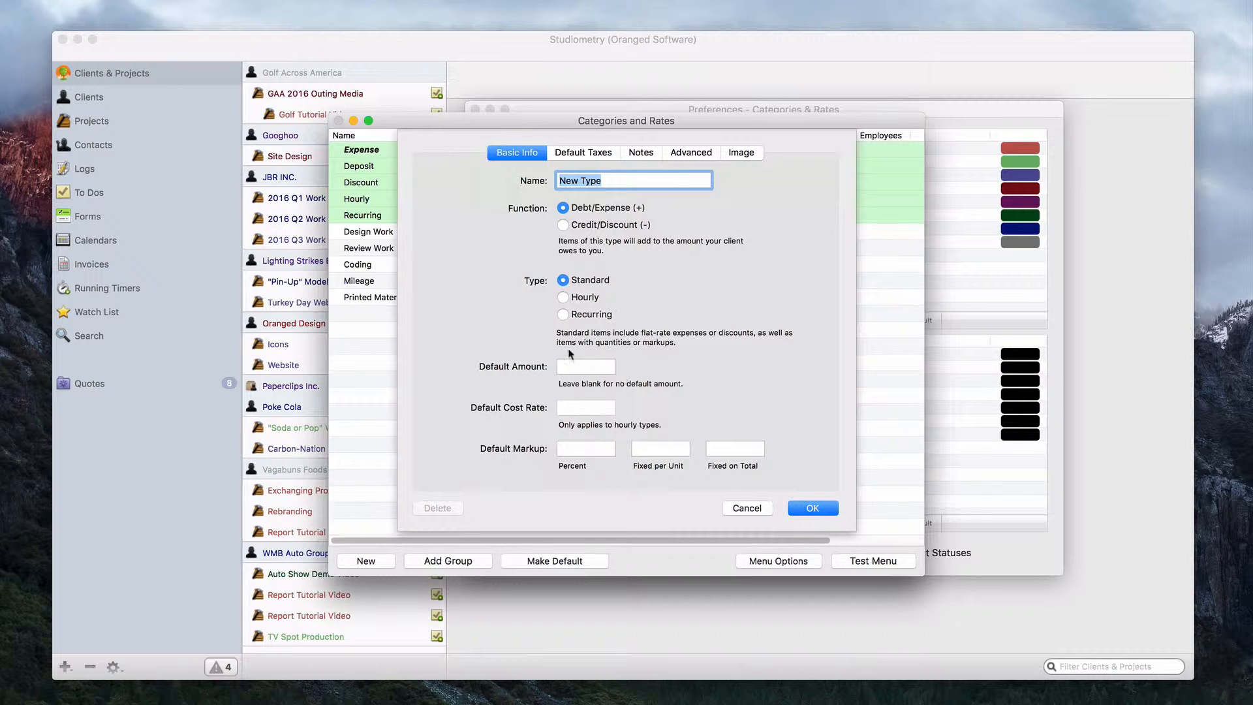
{"action": "left_click", "coordinate": [579, 367]}
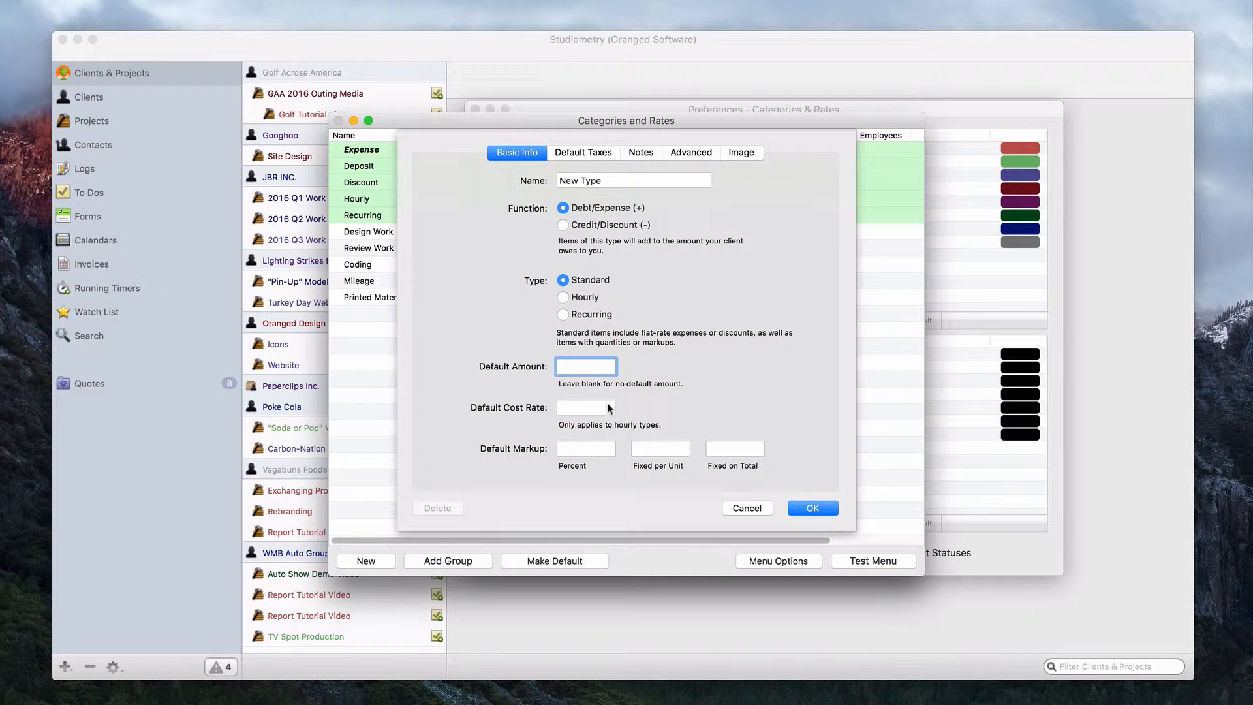
Make the new type Hourly with a default hourly rate of 100 and a default cost rate of 50
{"action": "left_click", "coordinate": [578, 297]}
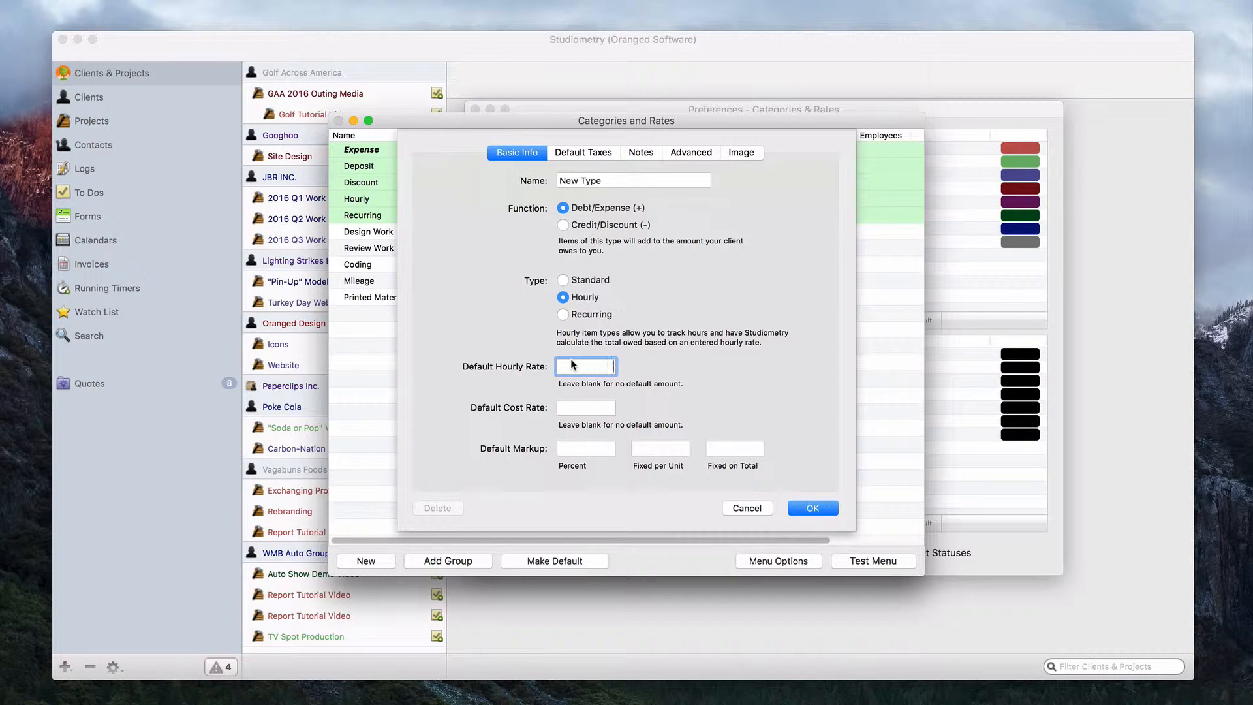
{"action": "type", "text": "100"}
{"action": "key", "text": "Tab"}
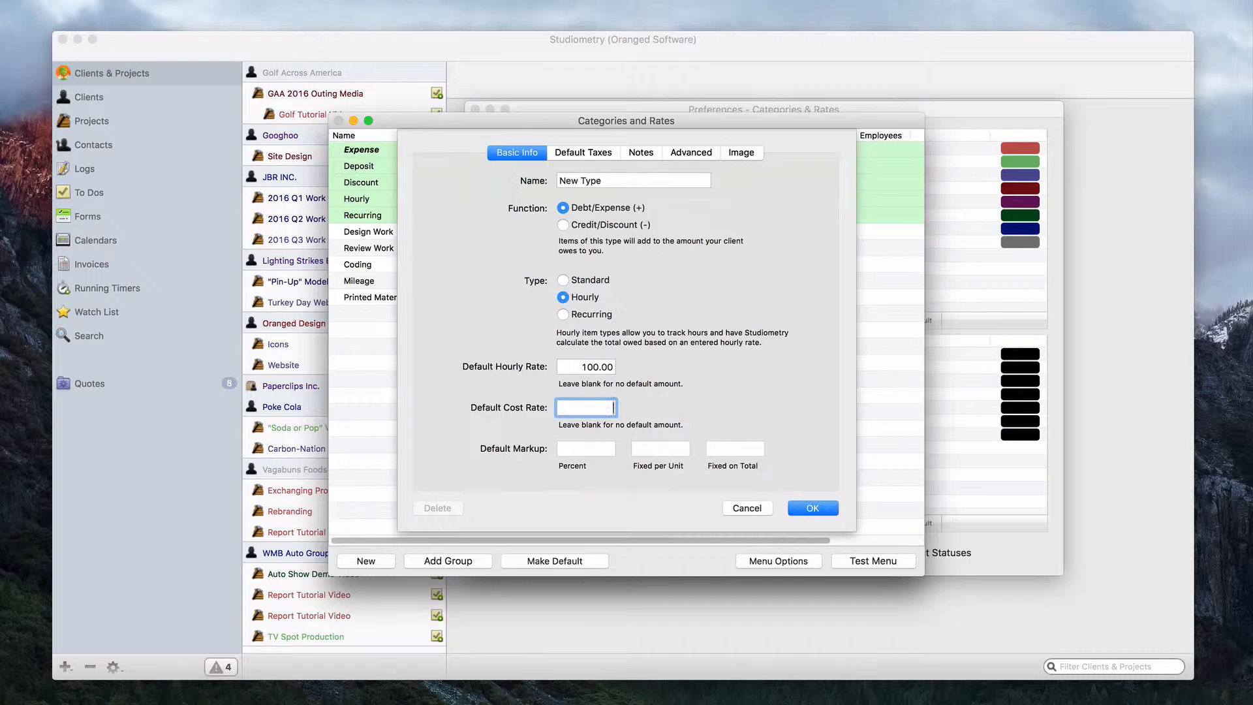
{"action": "type", "text": "50"}
{"action": "key", "text": "Tab"}
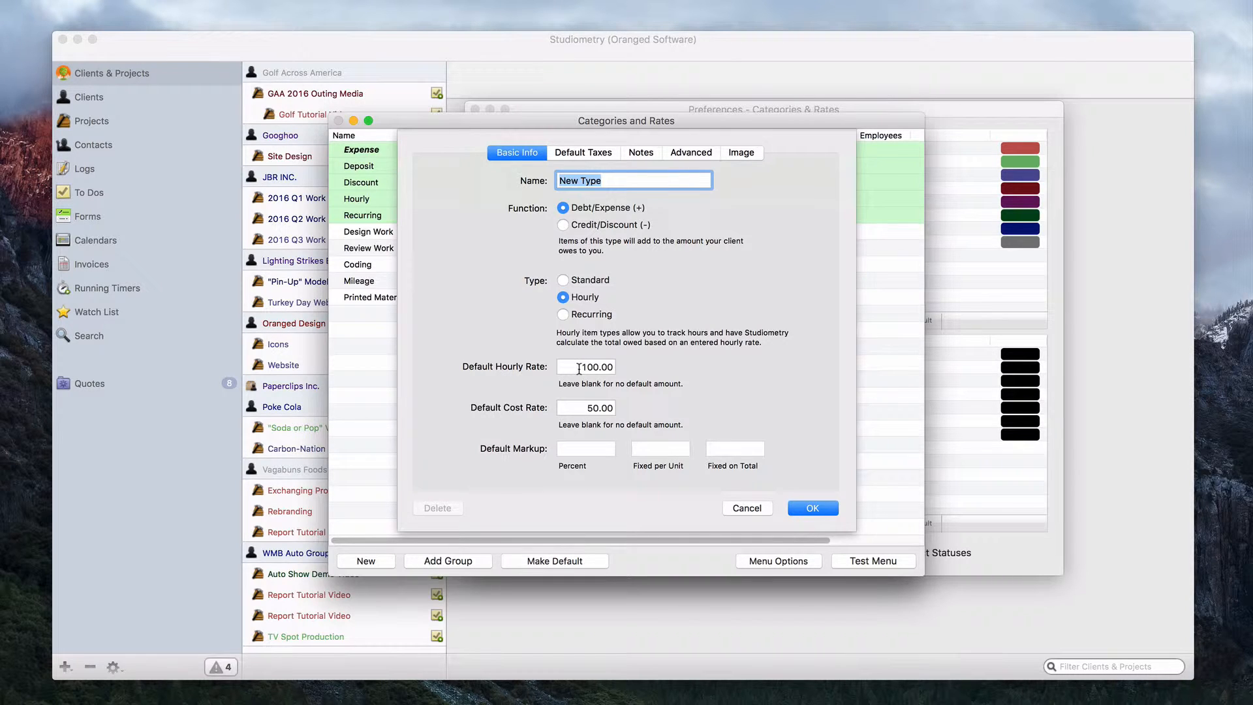
Switch the new type to Standard and examine its percent, fixed per unit and fixed on total default markup fields
{"action": "left_click", "coordinate": [579, 368]}
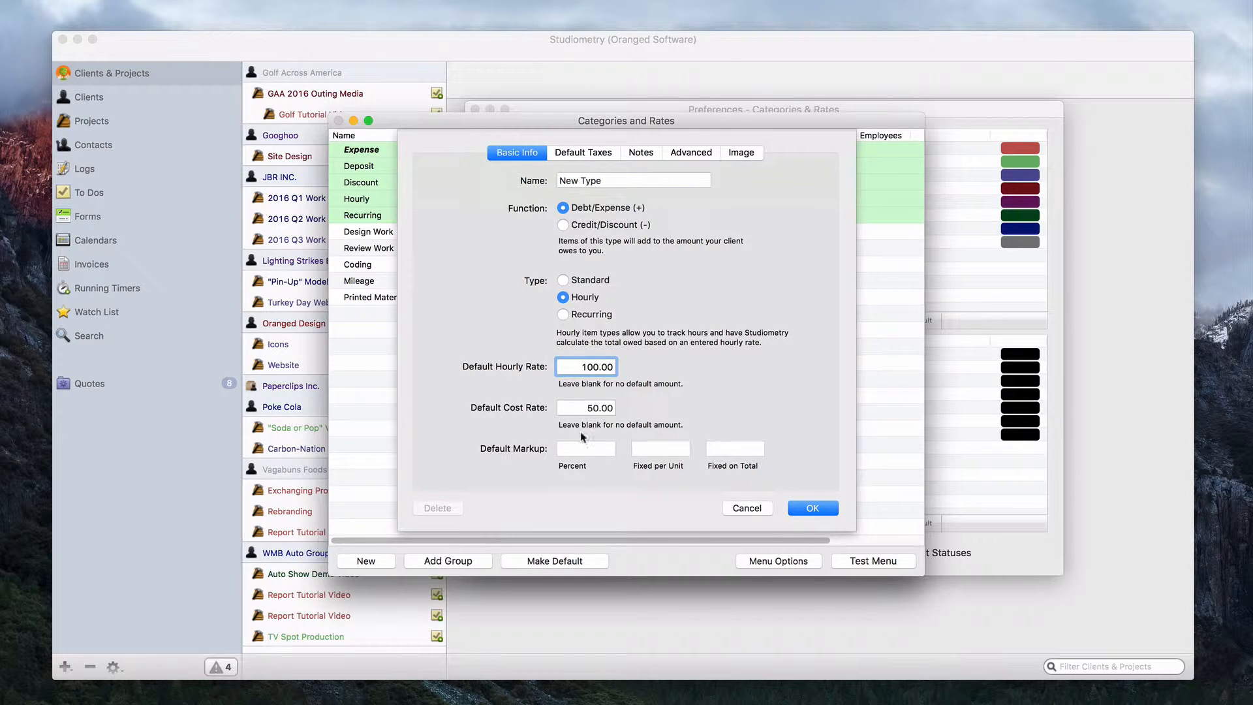
{"action": "left_click", "coordinate": [571, 282]}
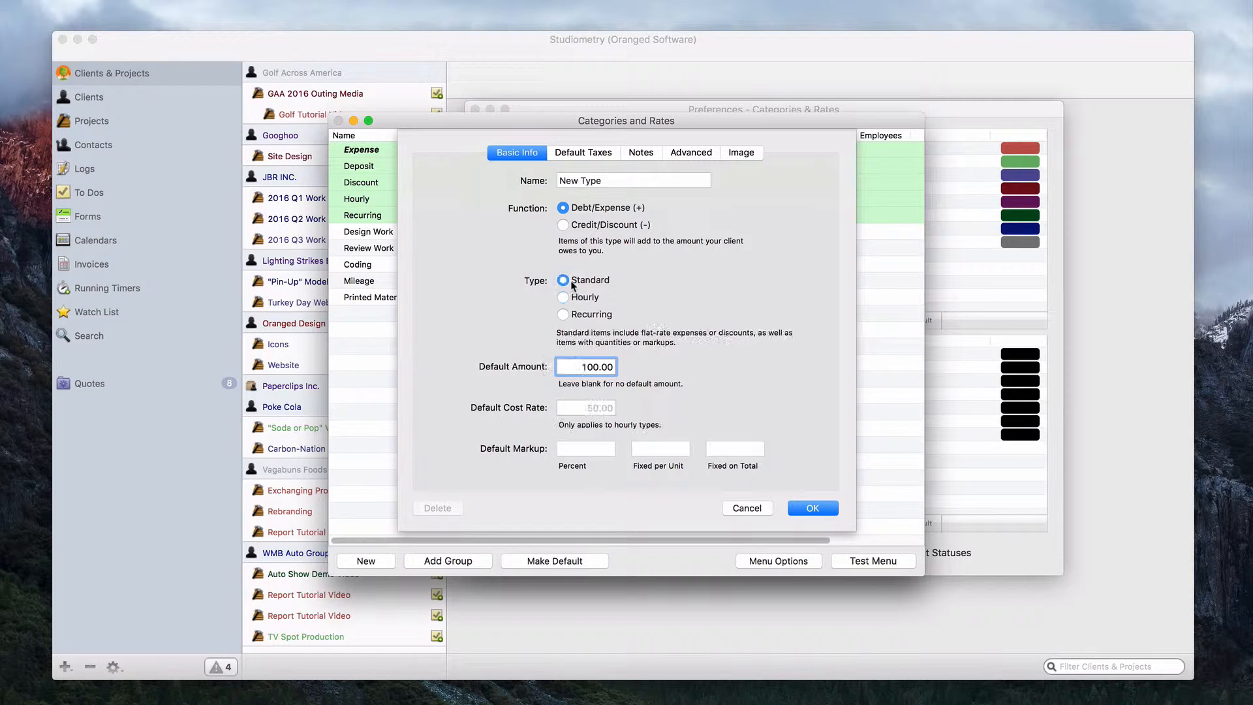
{"action": "left_click", "coordinate": [583, 447]}
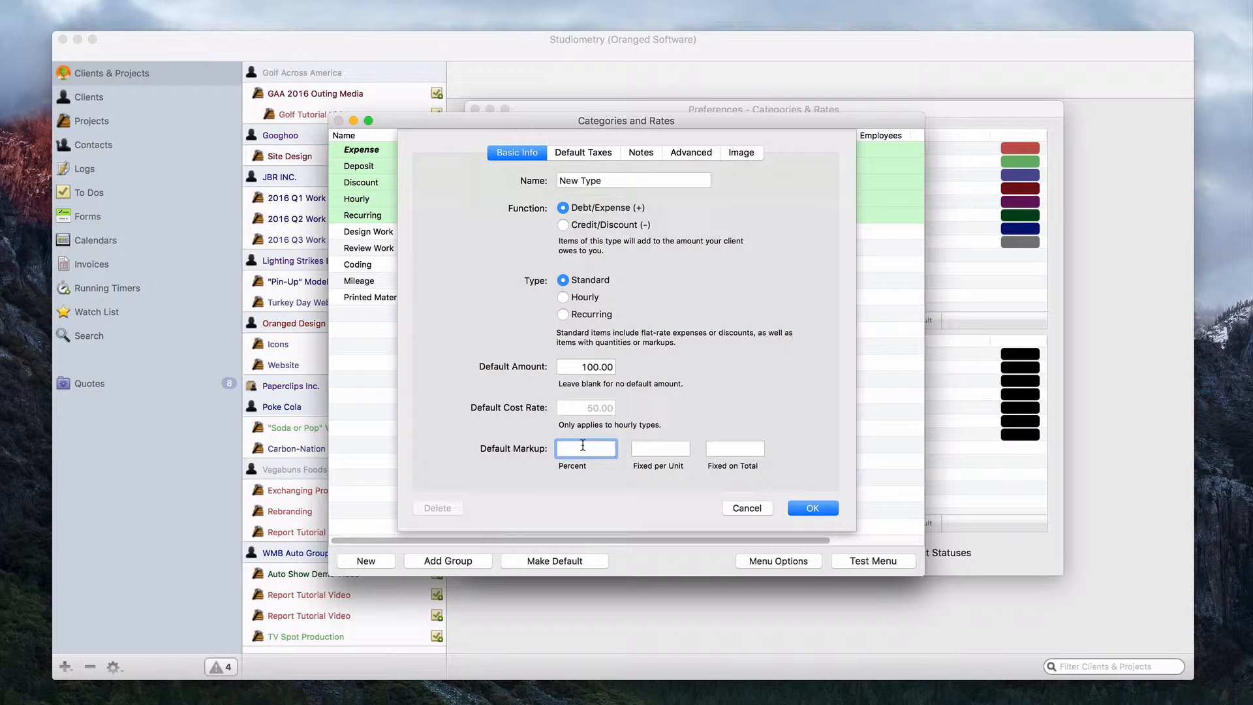
{"action": "left_click", "coordinate": [650, 448]}
{"action": "left_click", "coordinate": [723, 449]}
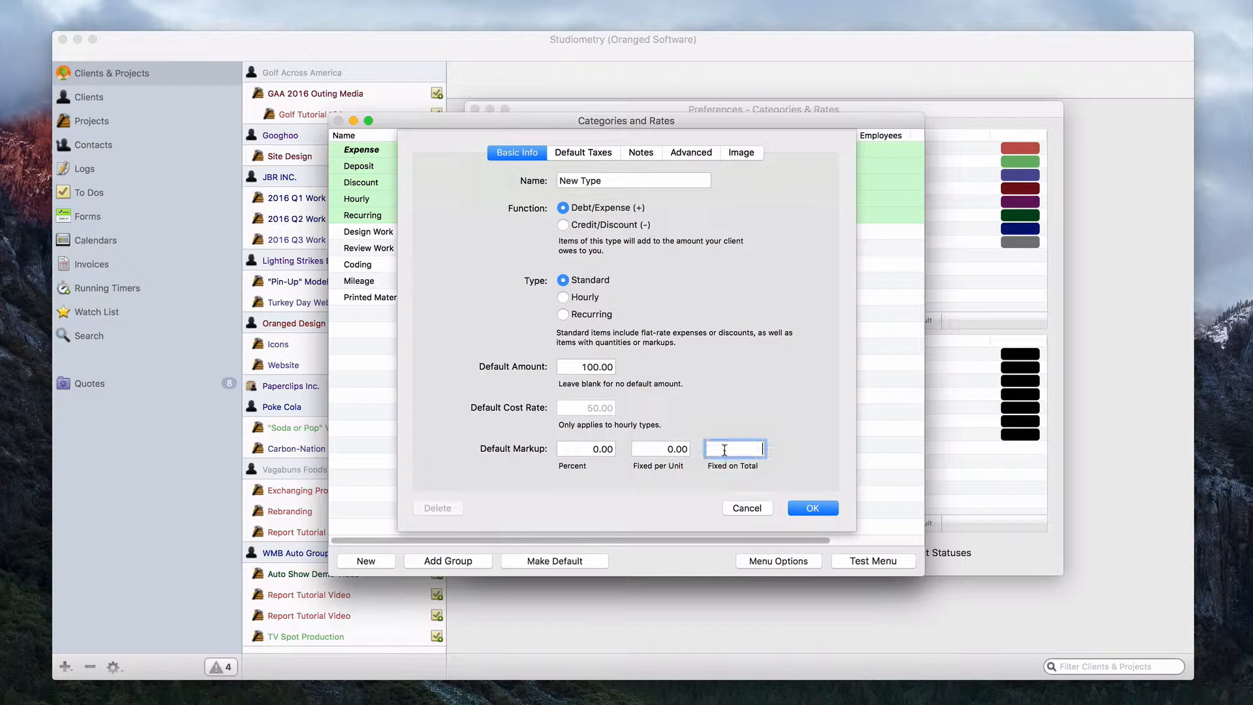
{"action": "left_click", "coordinate": [583, 449]}
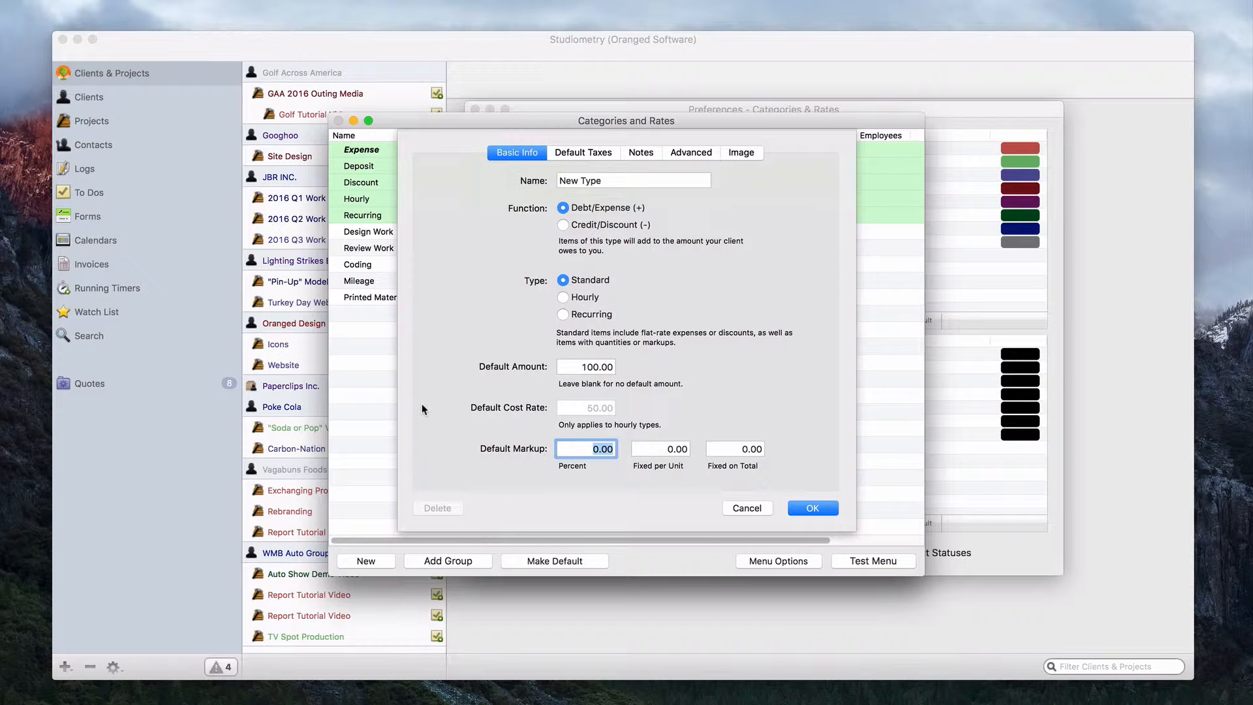
Name the new type "Concepting" and set it to Hourly
{"action": "left_click", "coordinate": [623, 175]}
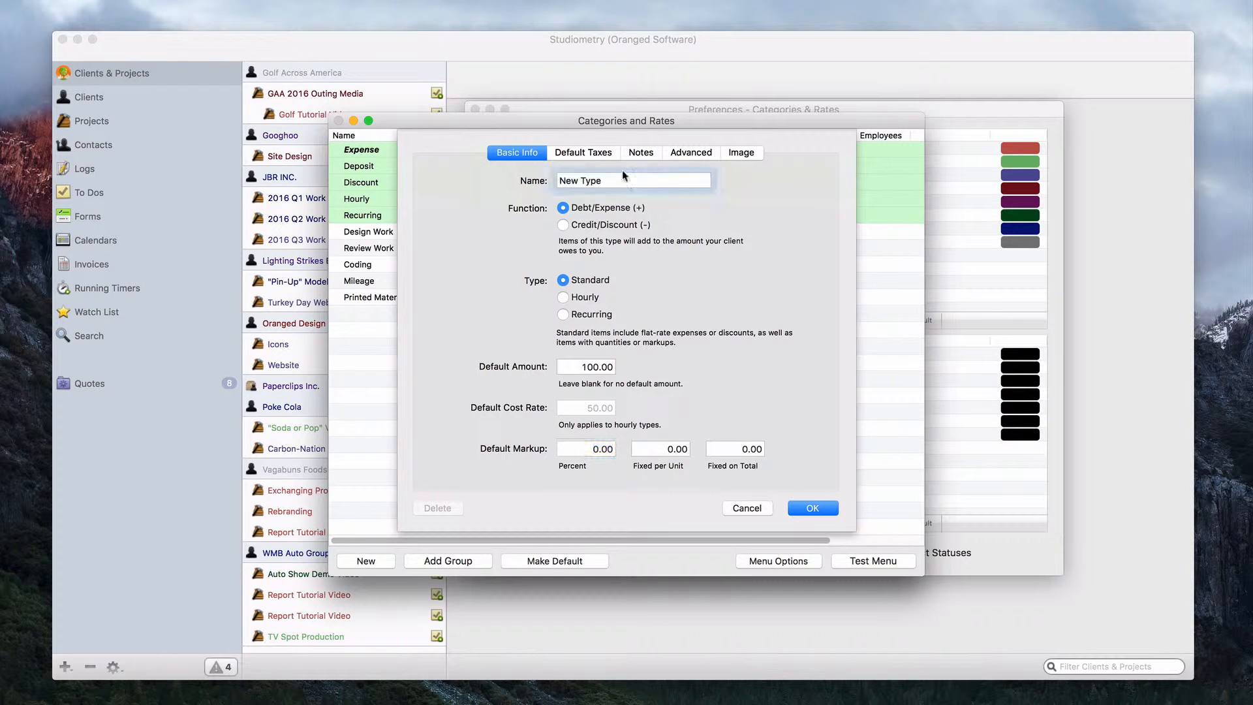
{"action": "type", "text": "Concepting"}
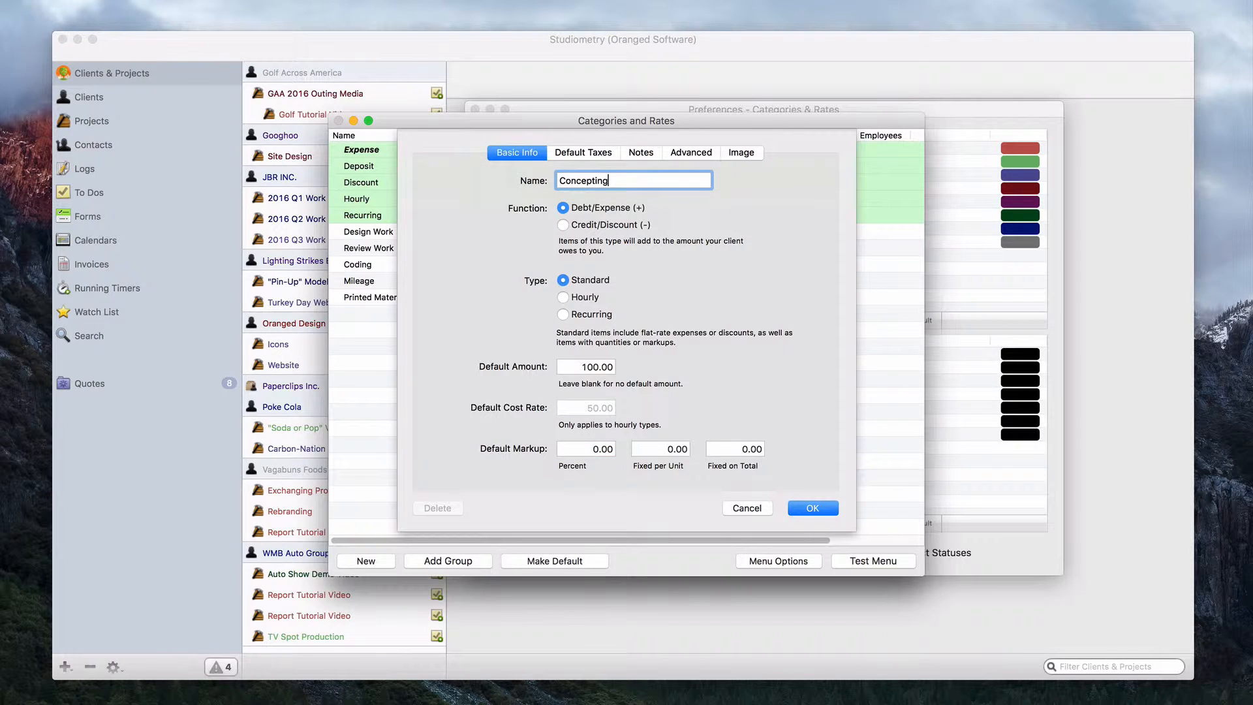
{"action": "left_click", "coordinate": [587, 297]}
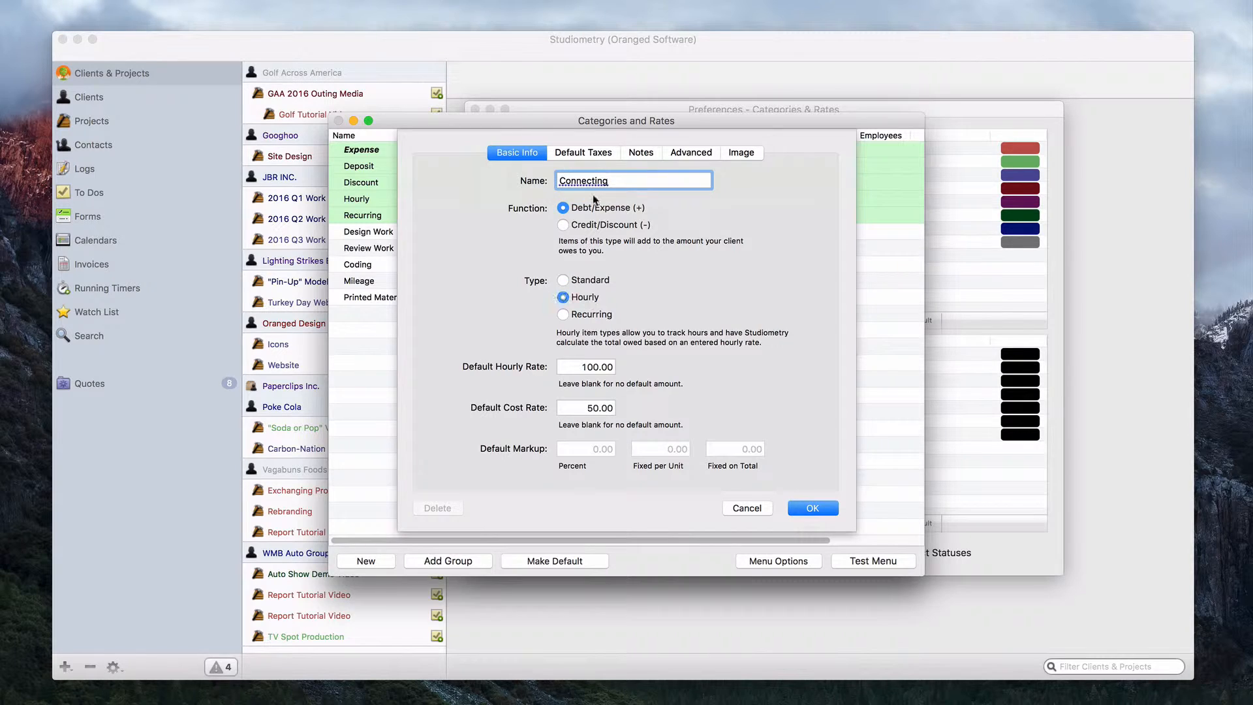
{"action": "double_click", "coordinate": [581, 179]}
{"action": "type", "text": "Concepting"}
Save the Concepting type with its default cost rate cleared, and move it directly below Coding in the list
{"action": "double_click", "coordinate": [577, 405]}
{"action": "key", "text": "BackSpace"}
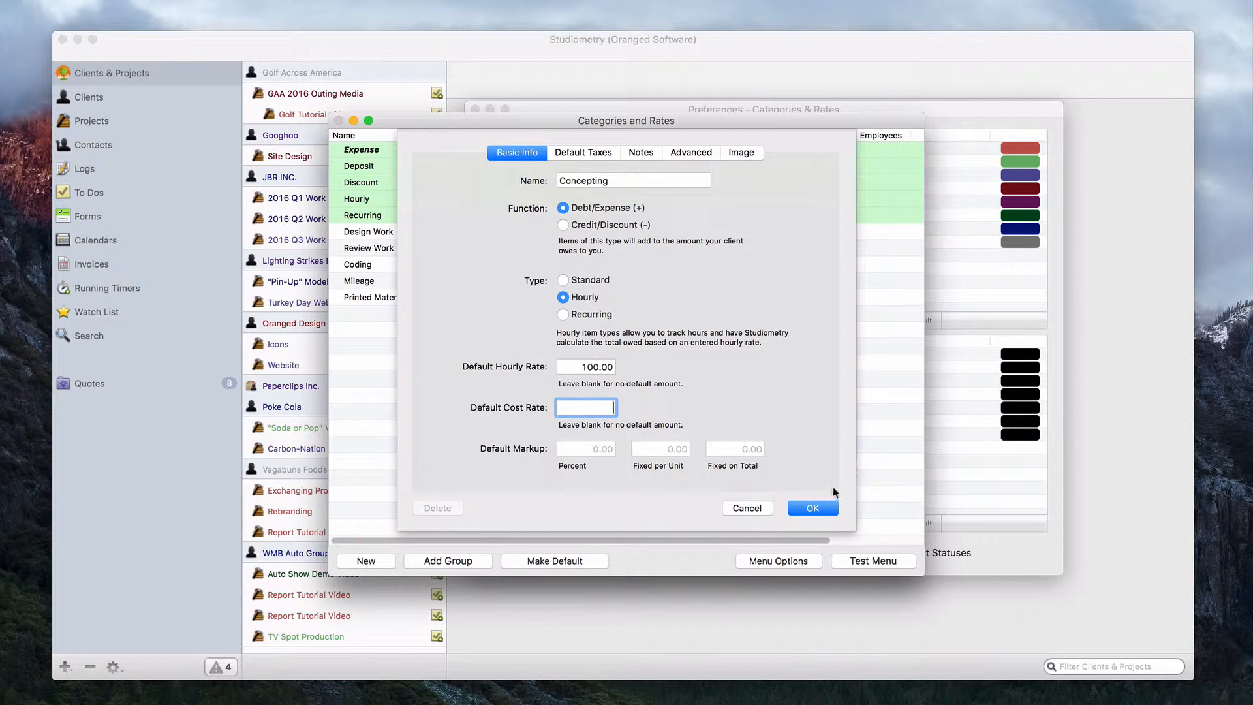
{"action": "left_click", "coordinate": [814, 508]}
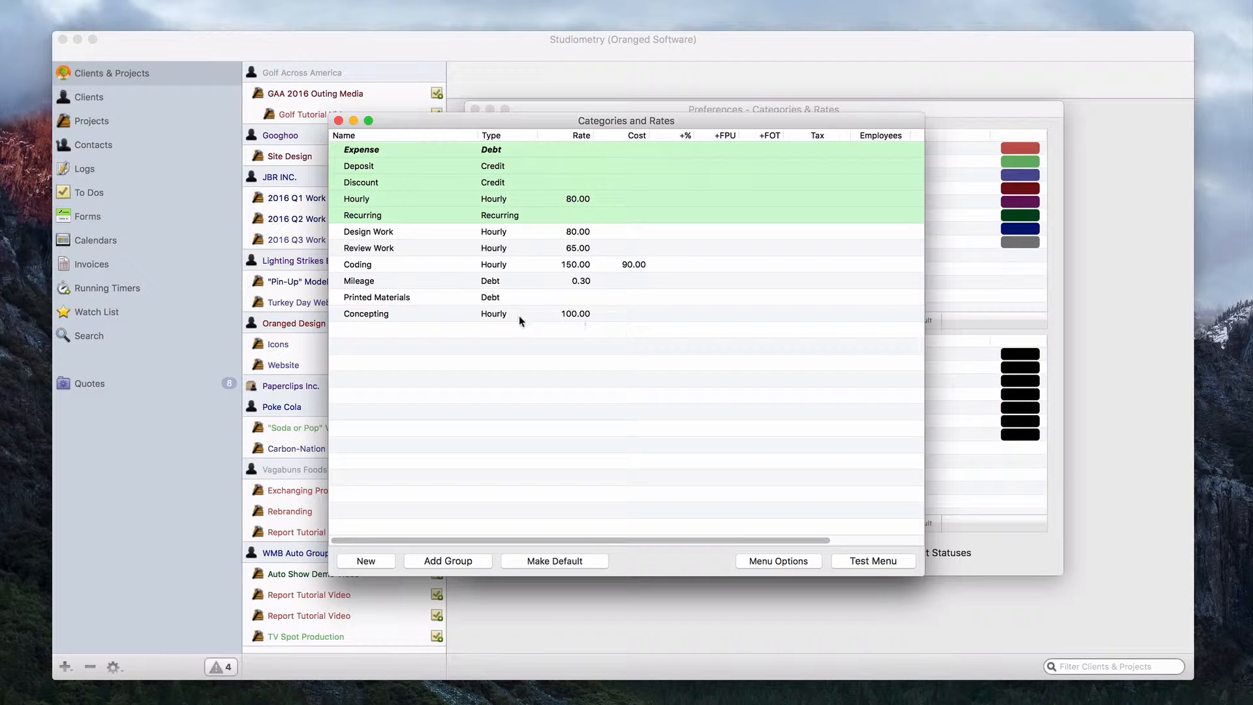
{"action": "left_click_drag", "start_coordinate": [518, 314], "coordinate": [521, 261]}
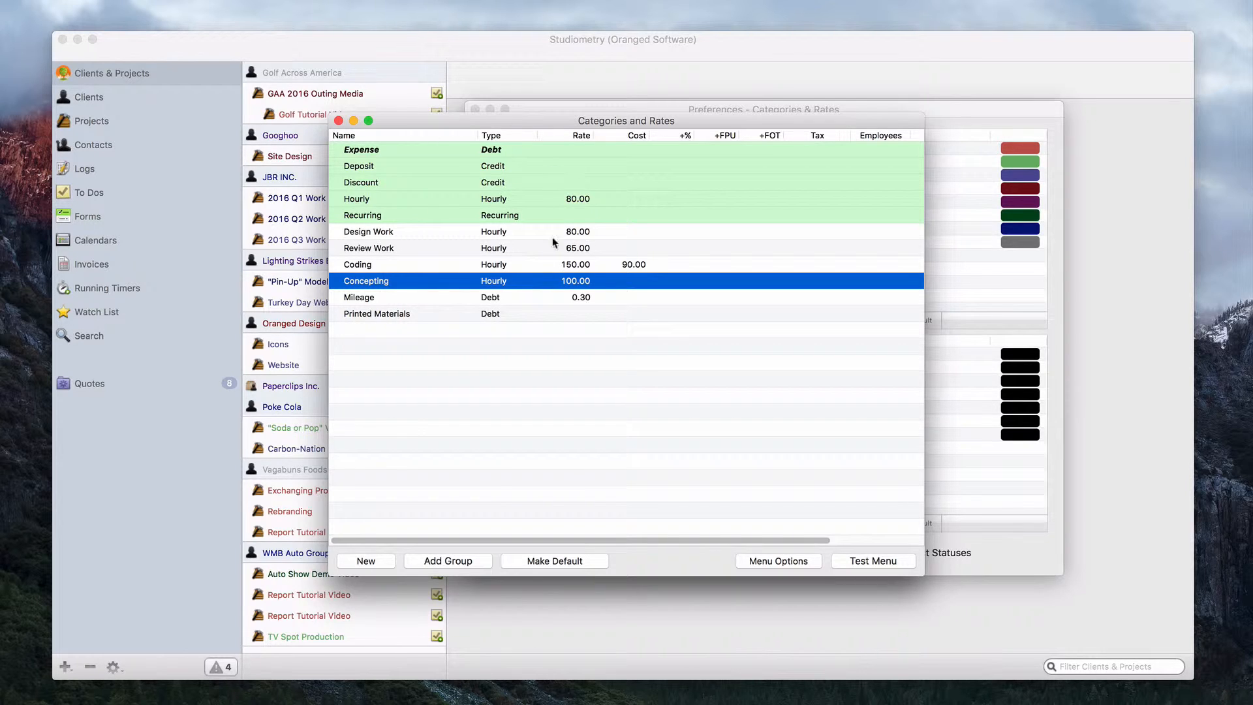
Preview the debt/credit type menu to examine how the types are listed
{"action": "left_click", "coordinate": [500, 366]}
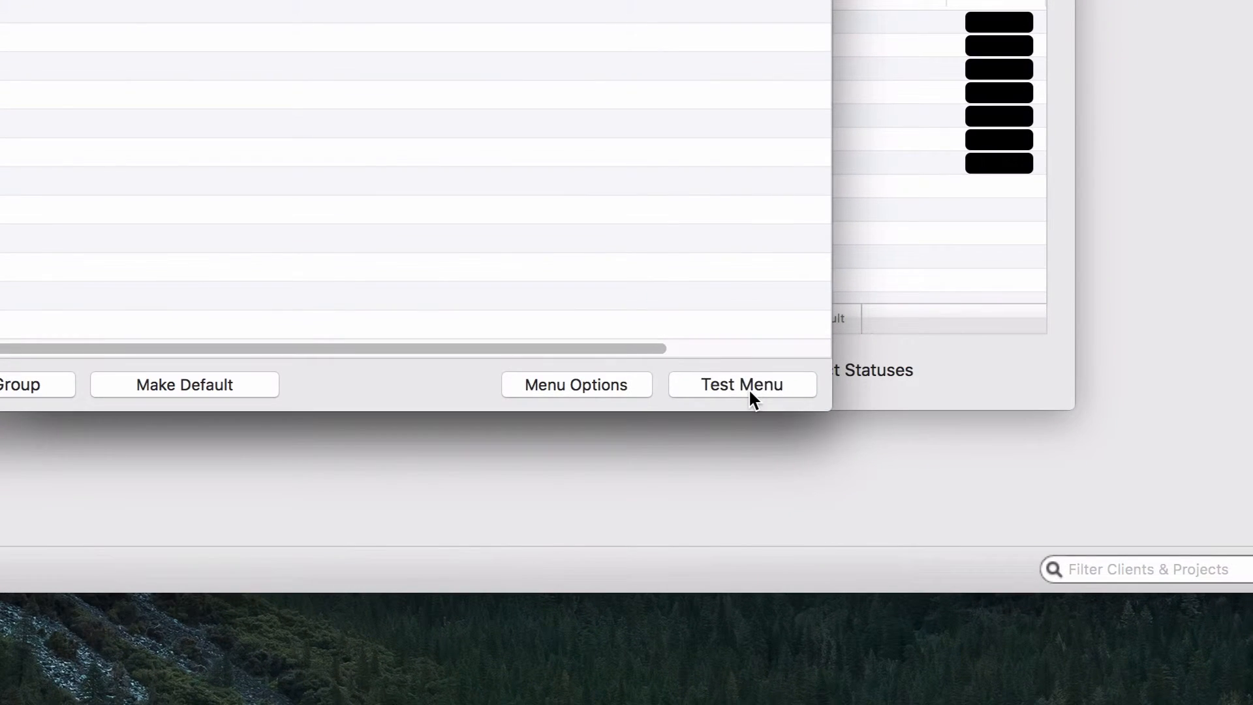
{"action": "left_click", "coordinate": [877, 564]}
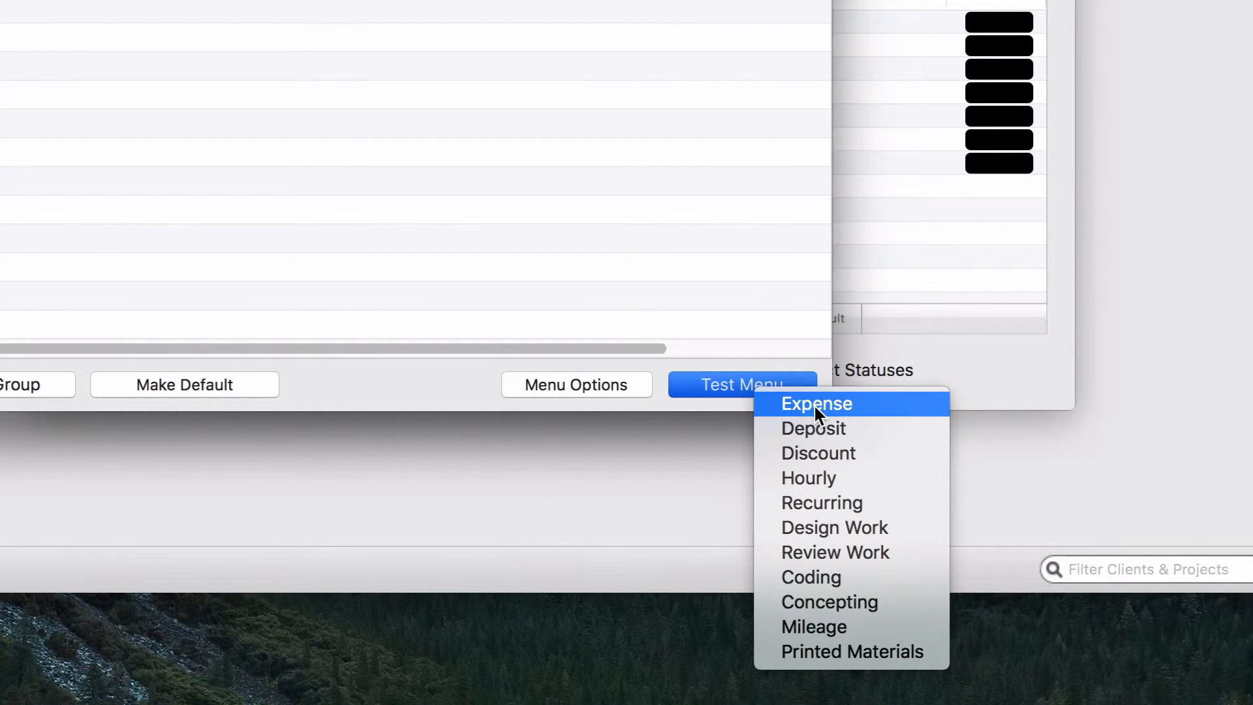
{"action": "left_click", "coordinate": [667, 249]}
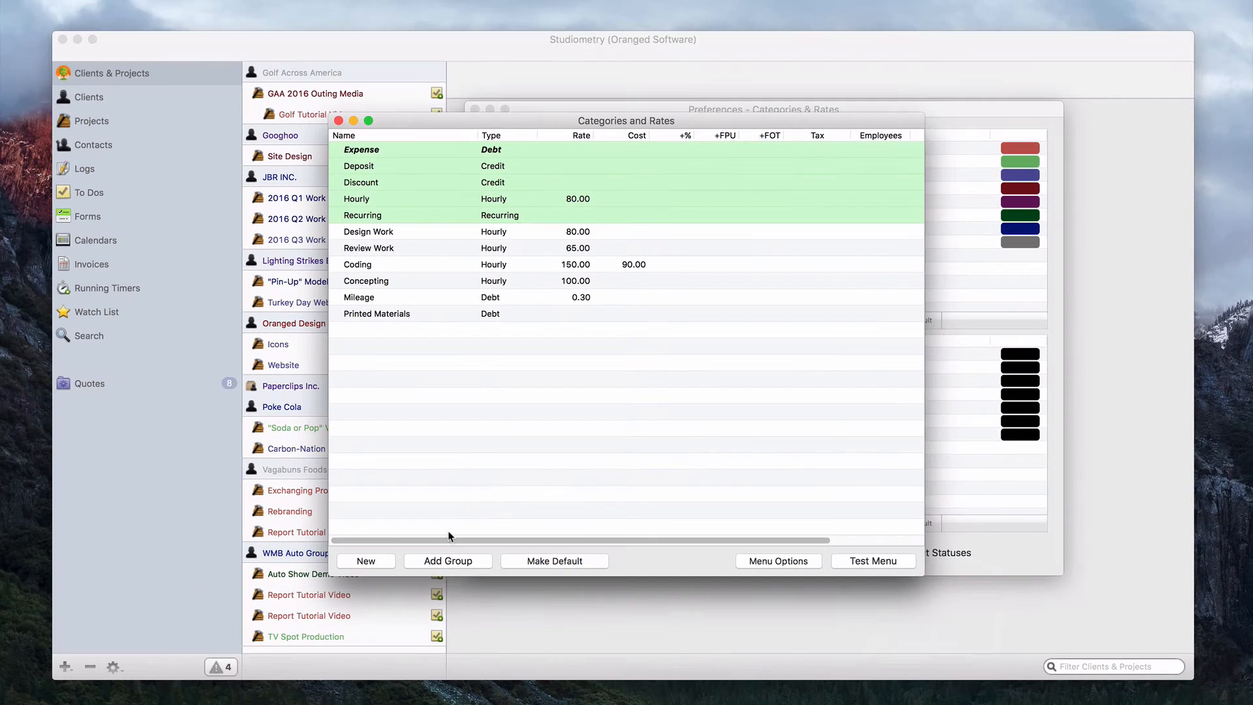
Add a new type group and move Hourly, Design Work, Review Work, Coding and Concepting into it
{"action": "left_click", "coordinate": [440, 561]}
{"action": "left_click", "coordinate": [491, 199]}
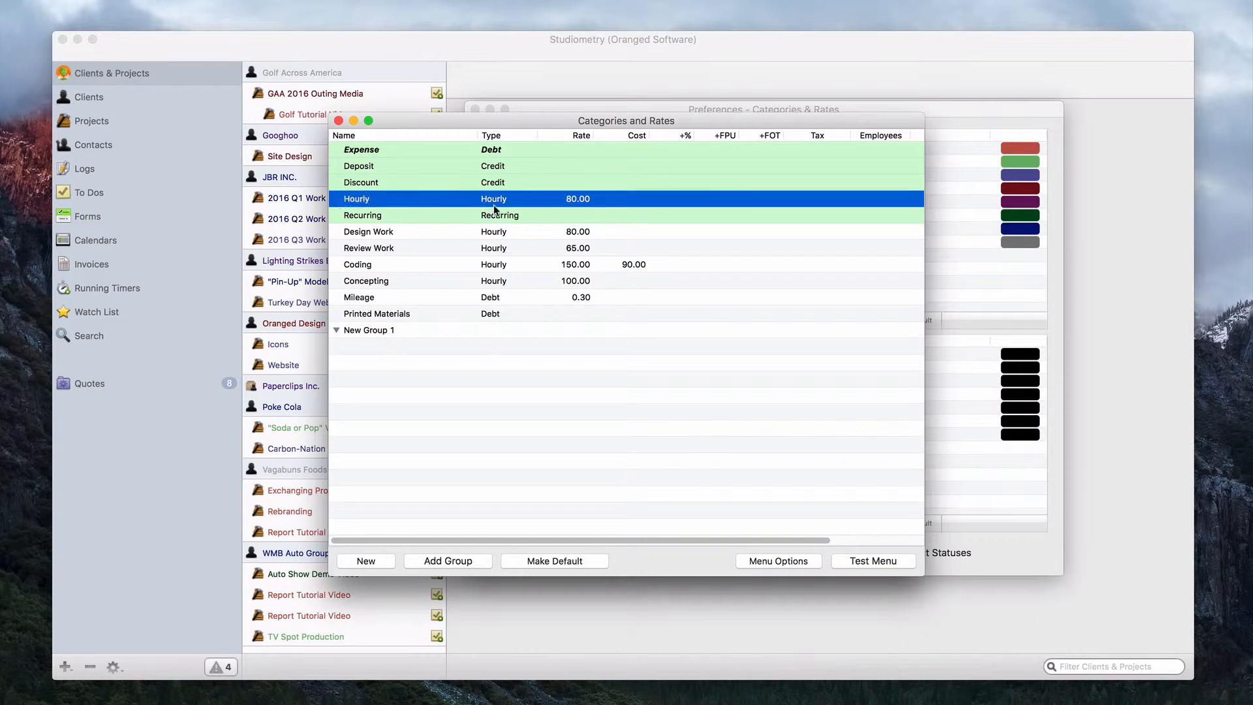
{"action": "left_click", "coordinate": [522, 231], "text": "super"}
{"action": "left_click", "coordinate": [507, 248], "text": "super"}
{"action": "left_click", "coordinate": [498, 267], "text": "super"}
{"action": "left_click", "coordinate": [494, 281], "text": "super"}
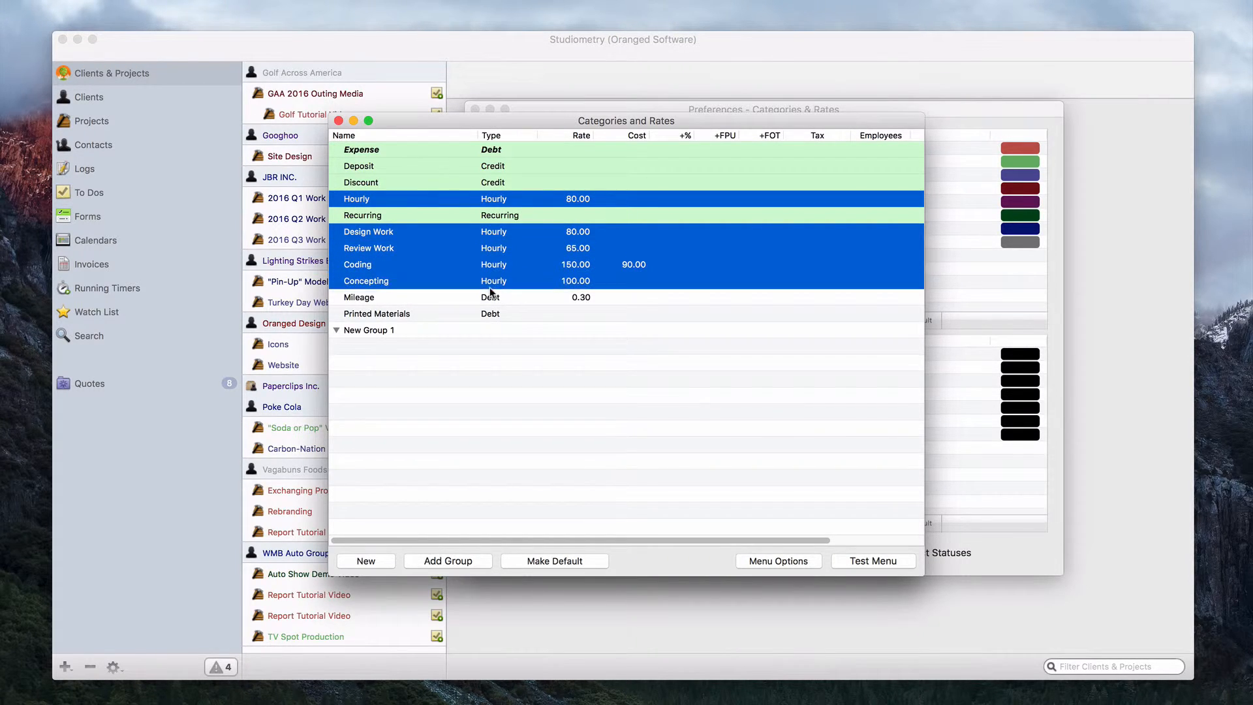
{"action": "left_click_drag", "start_coordinate": [386, 297], "coordinate": [386, 330]}
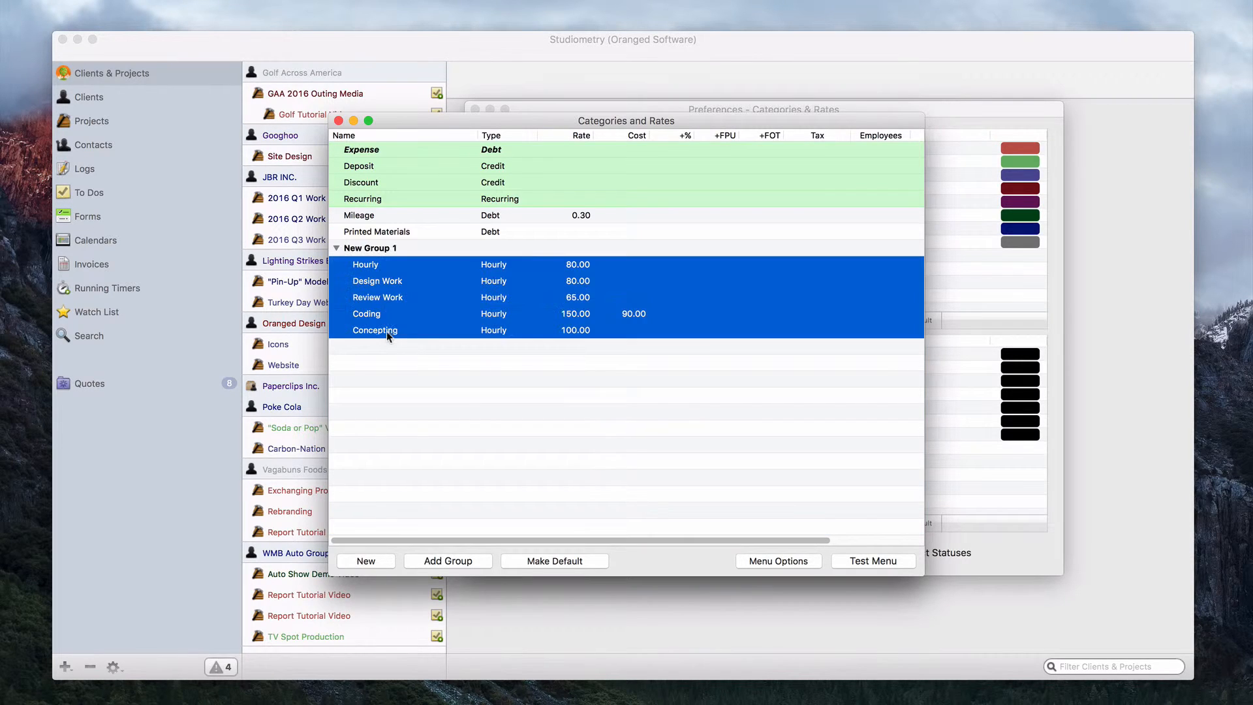
{"action": "left_click", "coordinate": [456, 389]}
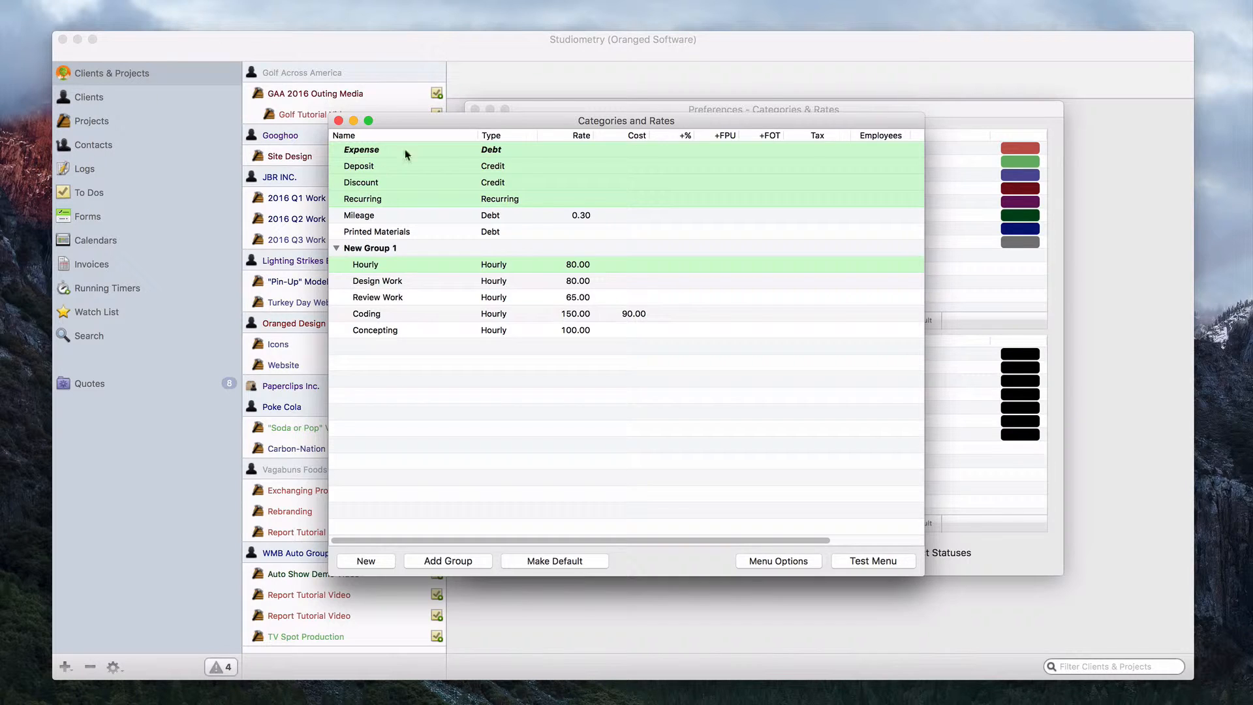
Rename the new group as "Hourly Rates"
{"action": "left_click", "coordinate": [336, 248]}
{"action": "left_click", "coordinate": [335, 248]}
{"action": "left_click", "coordinate": [369, 251]}
{"action": "double_click", "coordinate": [369, 251]}
{"action": "type", "text": "Rates"}
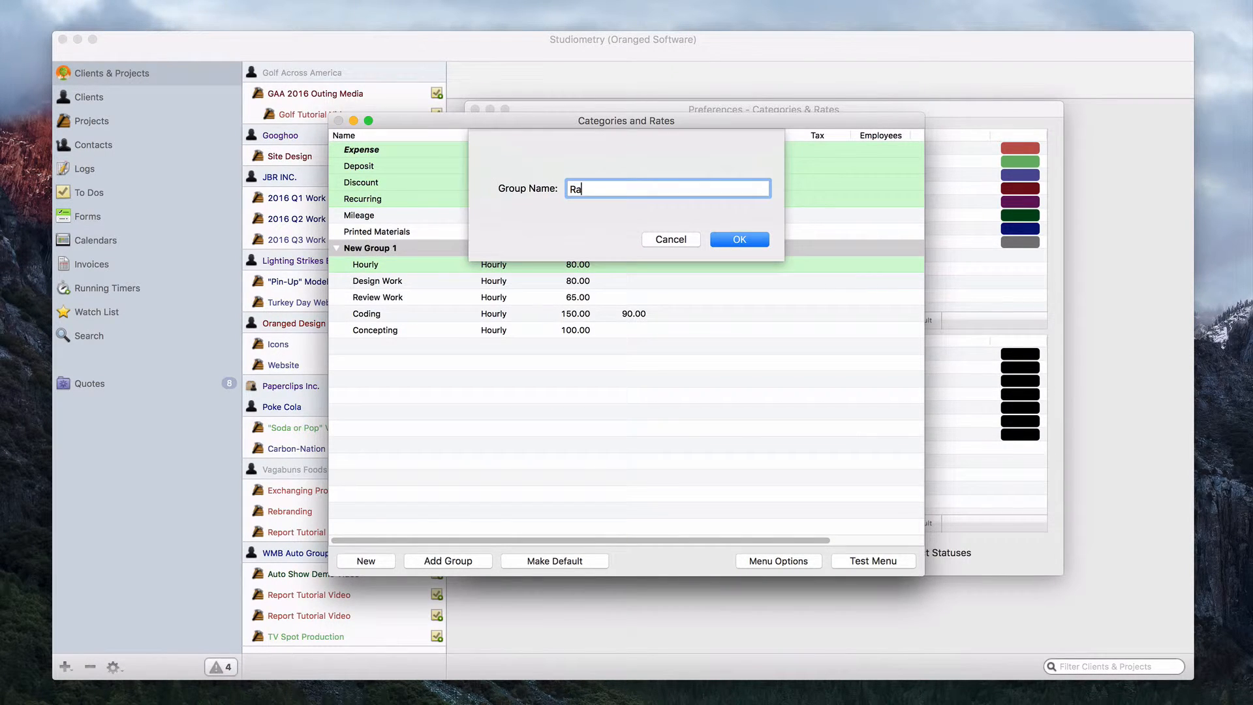
{"action": "type", "text": "Hourly Rates"}
{"action": "key", "text": "Return"}
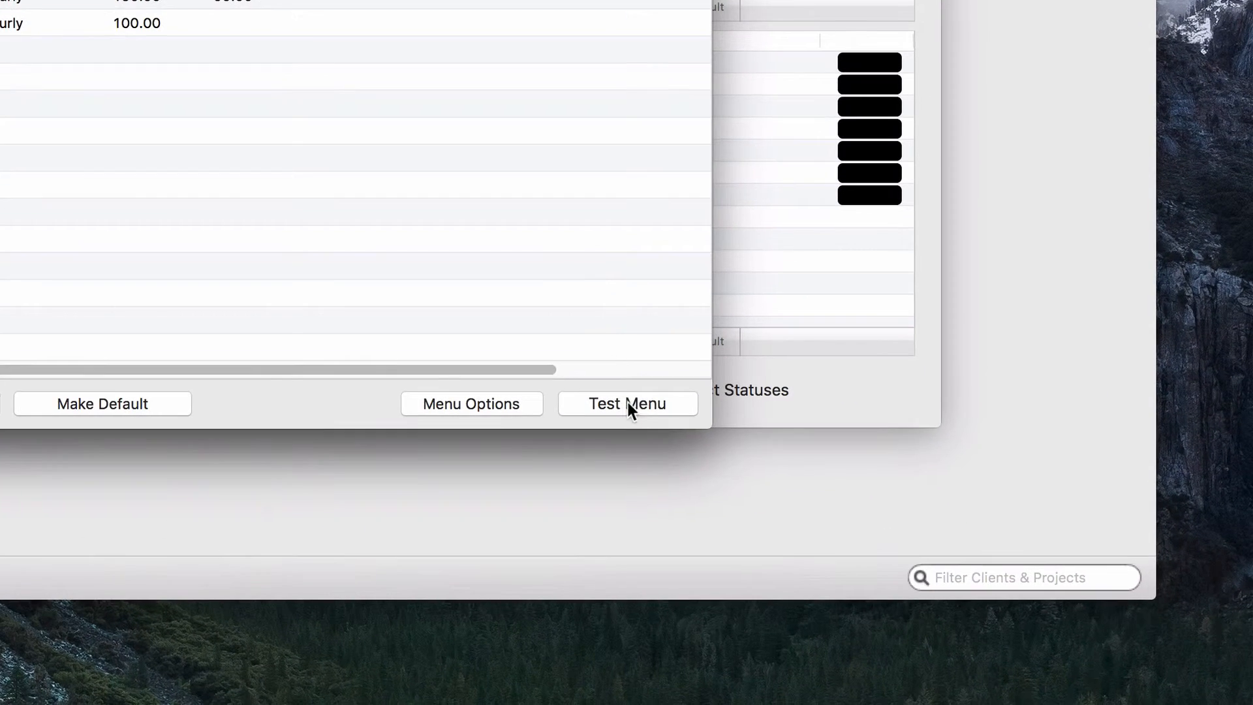
Preview the debt/credit type menu and examine the types nested under the Hourly Rates group
{"action": "left_click", "coordinate": [628, 402]}
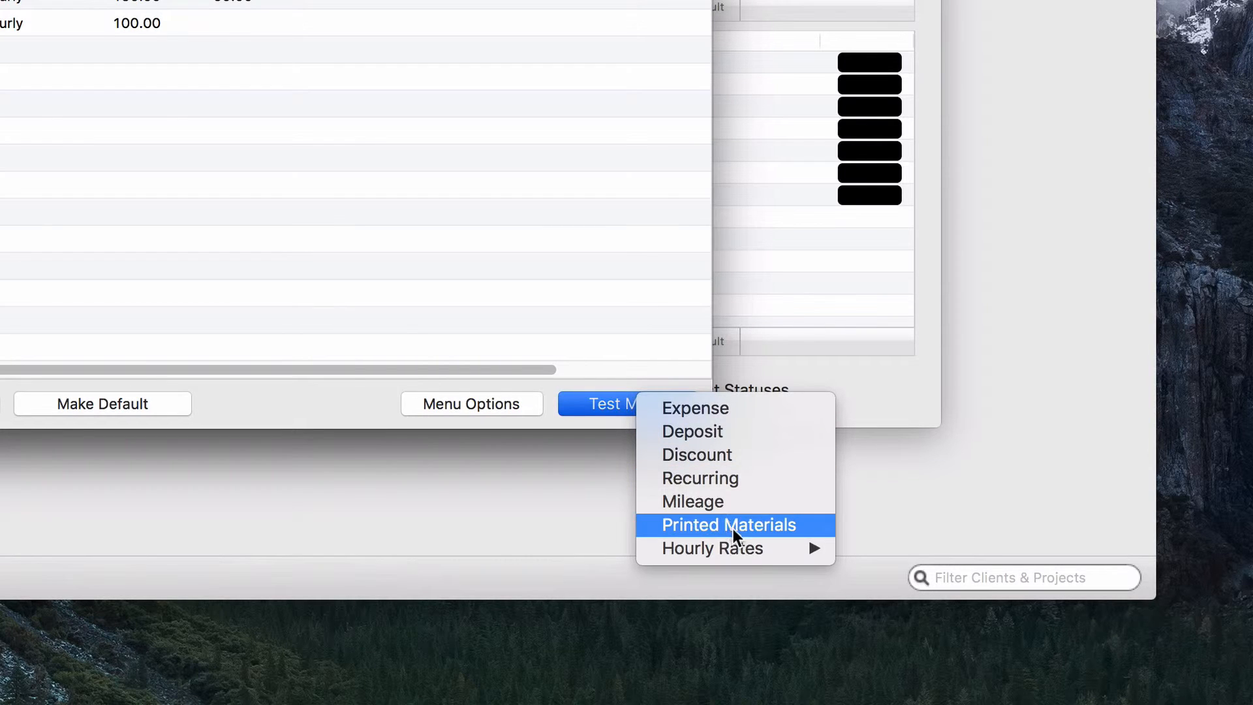
{"action": "mouse_move", "coordinate": [750, 548]}
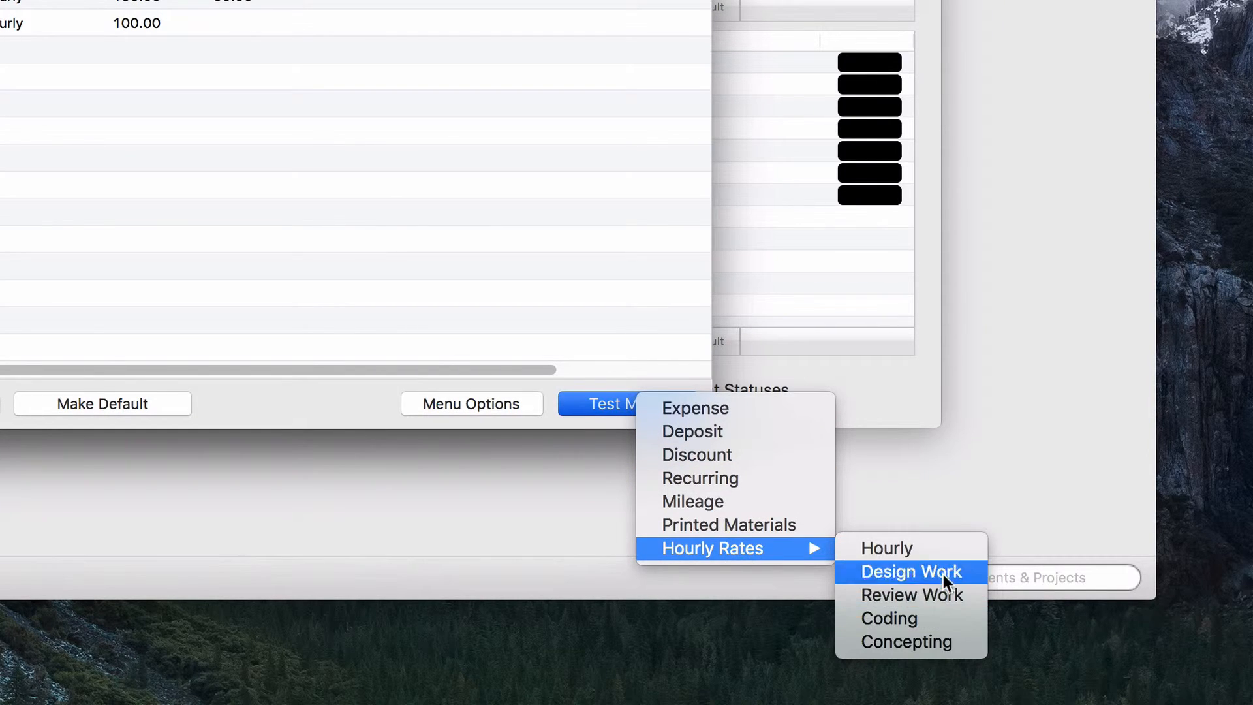
{"action": "left_click", "coordinate": [488, 269]}
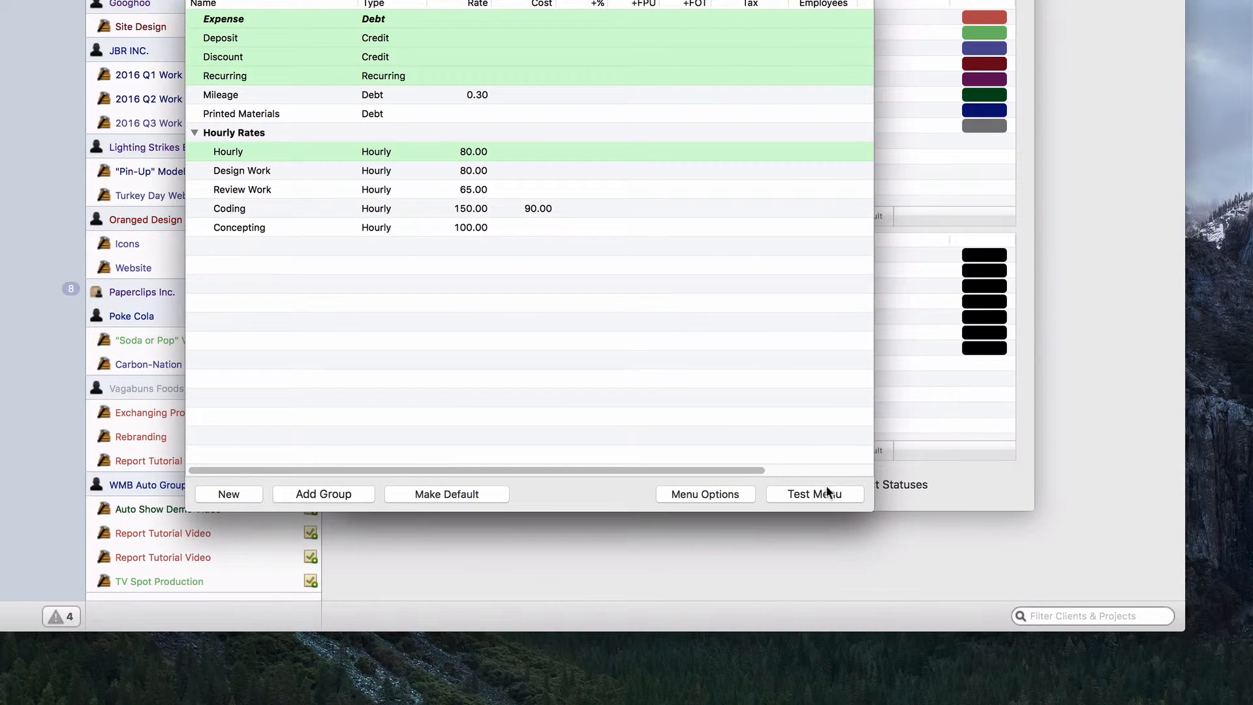
{"action": "left_click", "coordinate": [874, 561]}
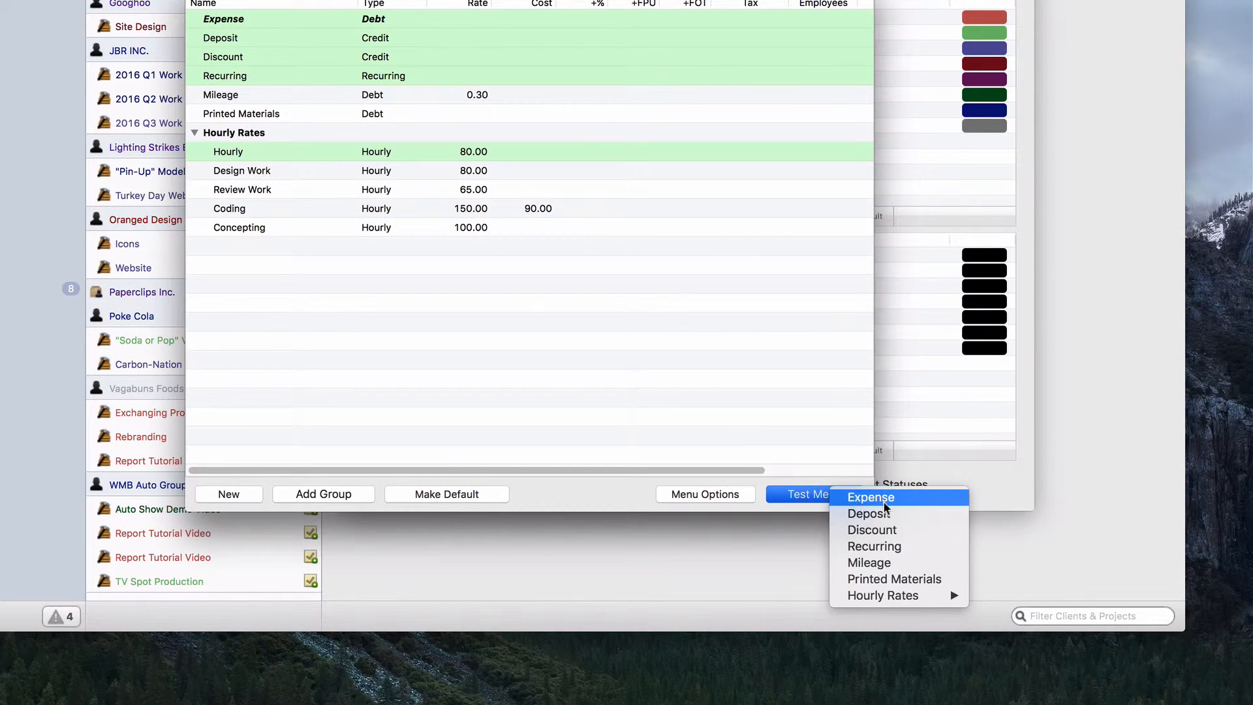
{"action": "mouse_move", "coordinate": [927, 595]}
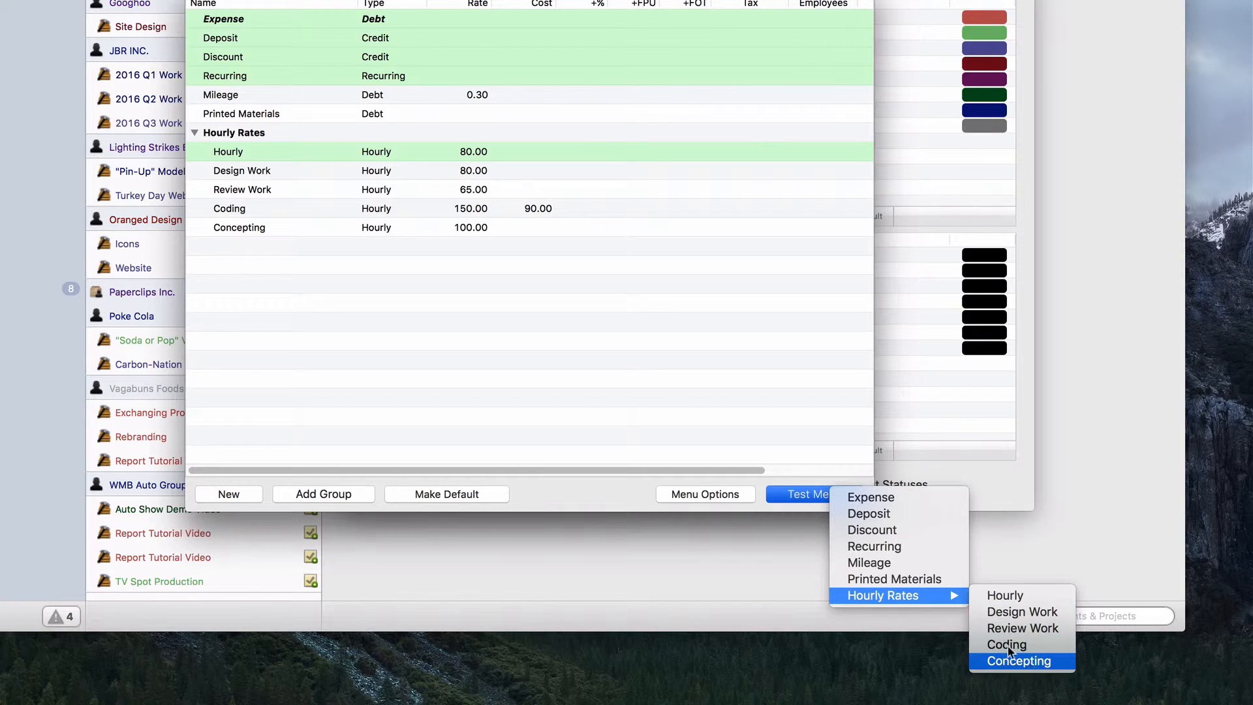
{"action": "left_click", "coordinate": [775, 405]}
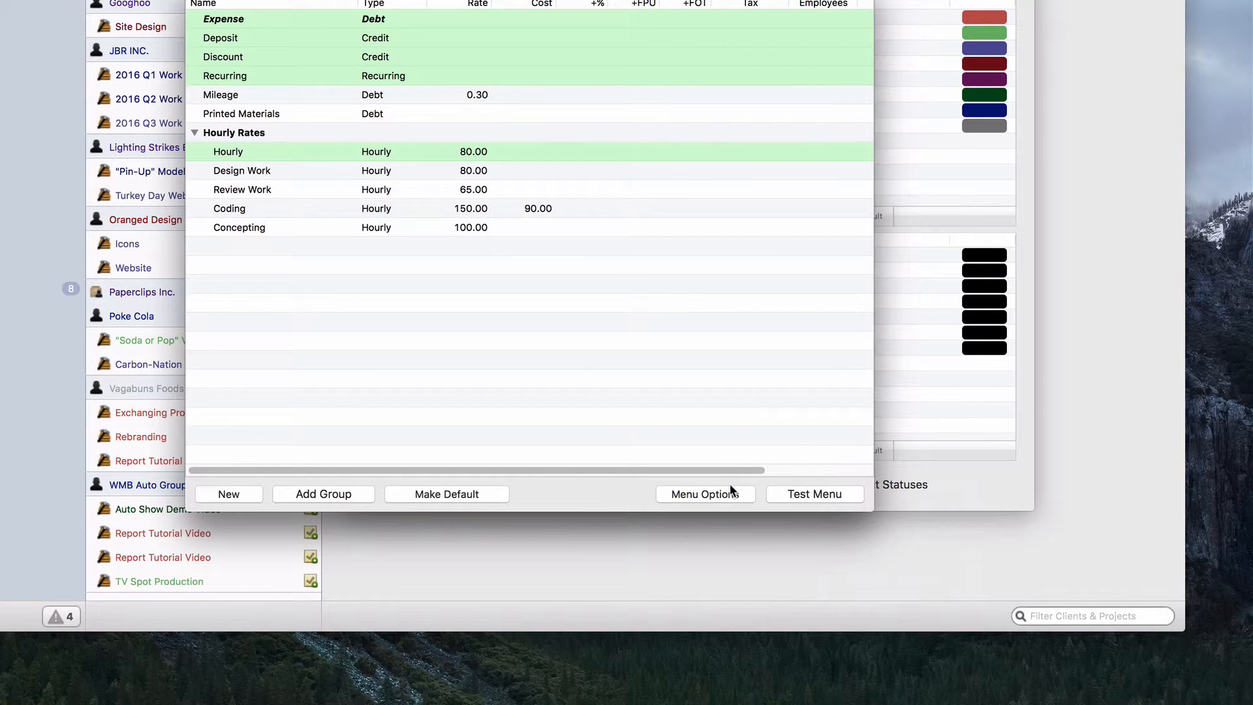
Turn on type colors and hourly rates for the type menu, and preview the menu including its Hourly Rates group
{"action": "left_click", "coordinate": [712, 492]}
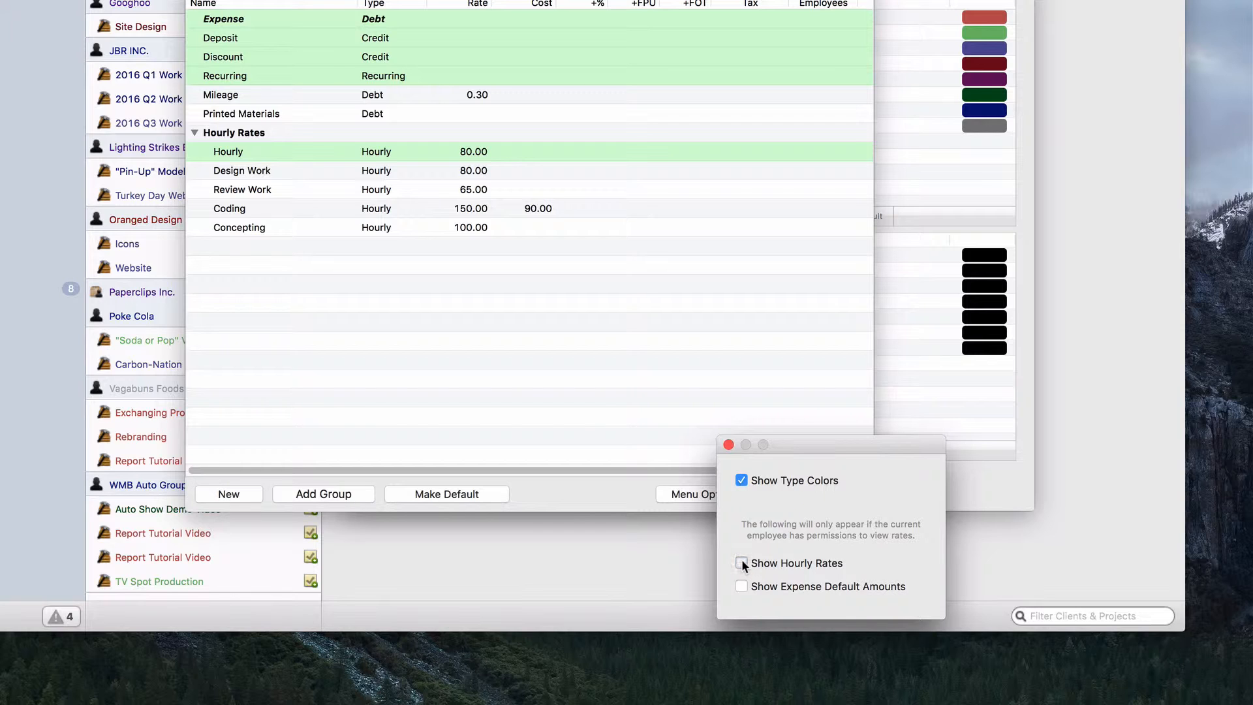
{"action": "left_click", "coordinate": [728, 445]}
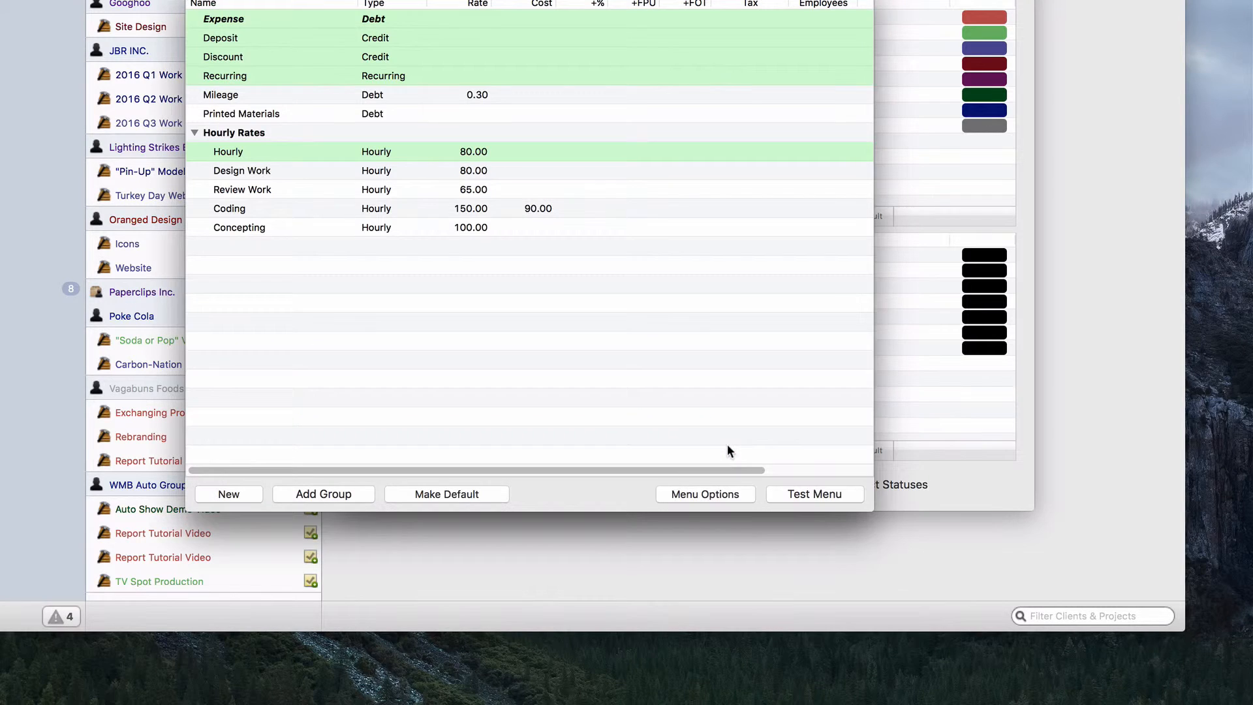
{"action": "left_click", "coordinate": [835, 496]}
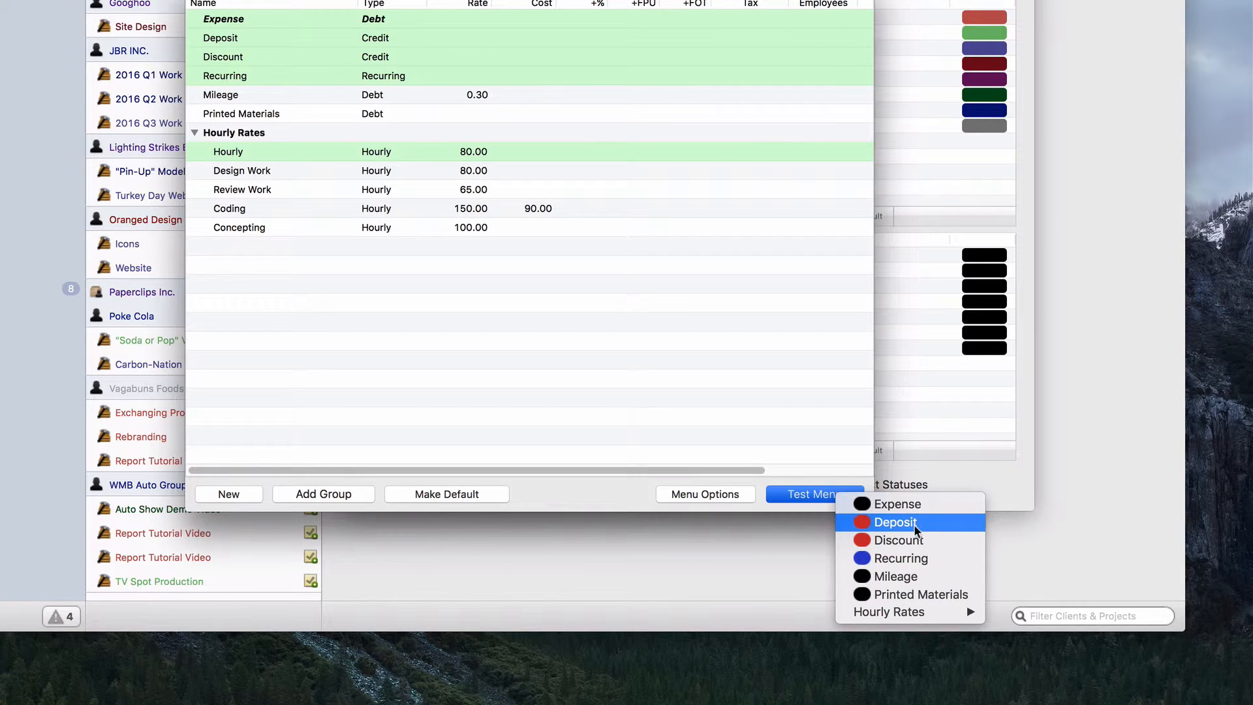
{"action": "mouse_move", "coordinate": [926, 615]}
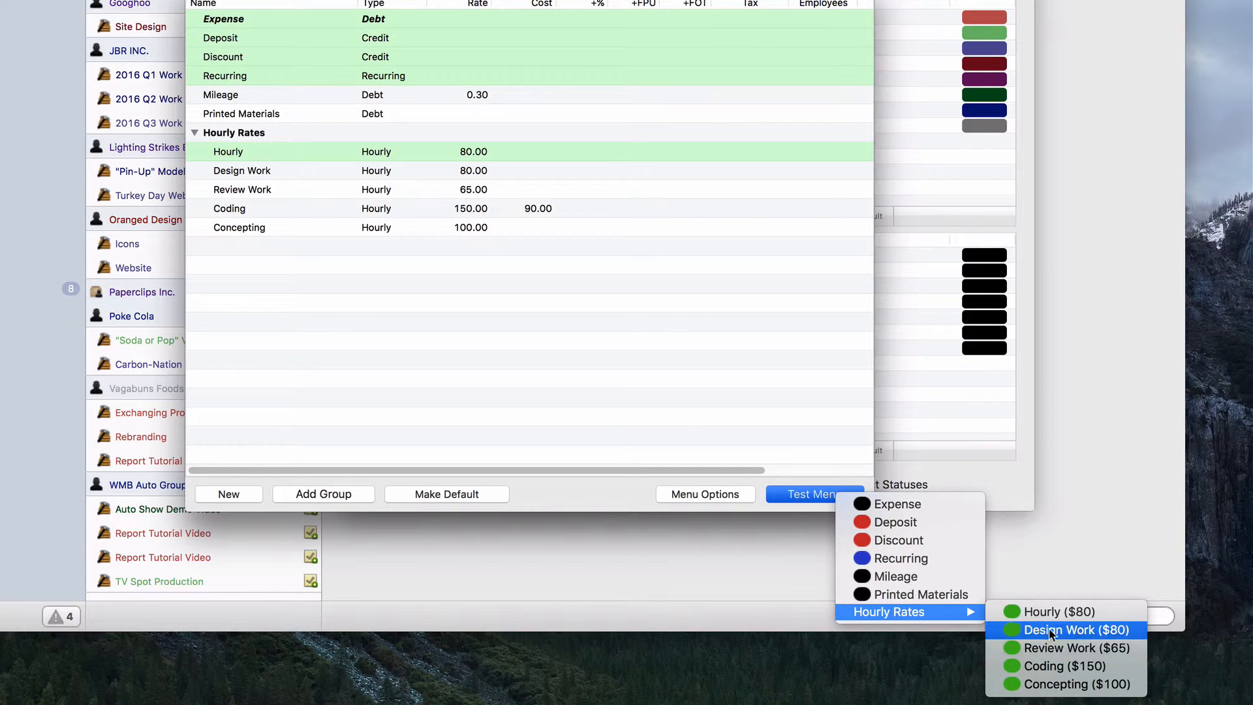
{"action": "left_click", "coordinate": [792, 433]}
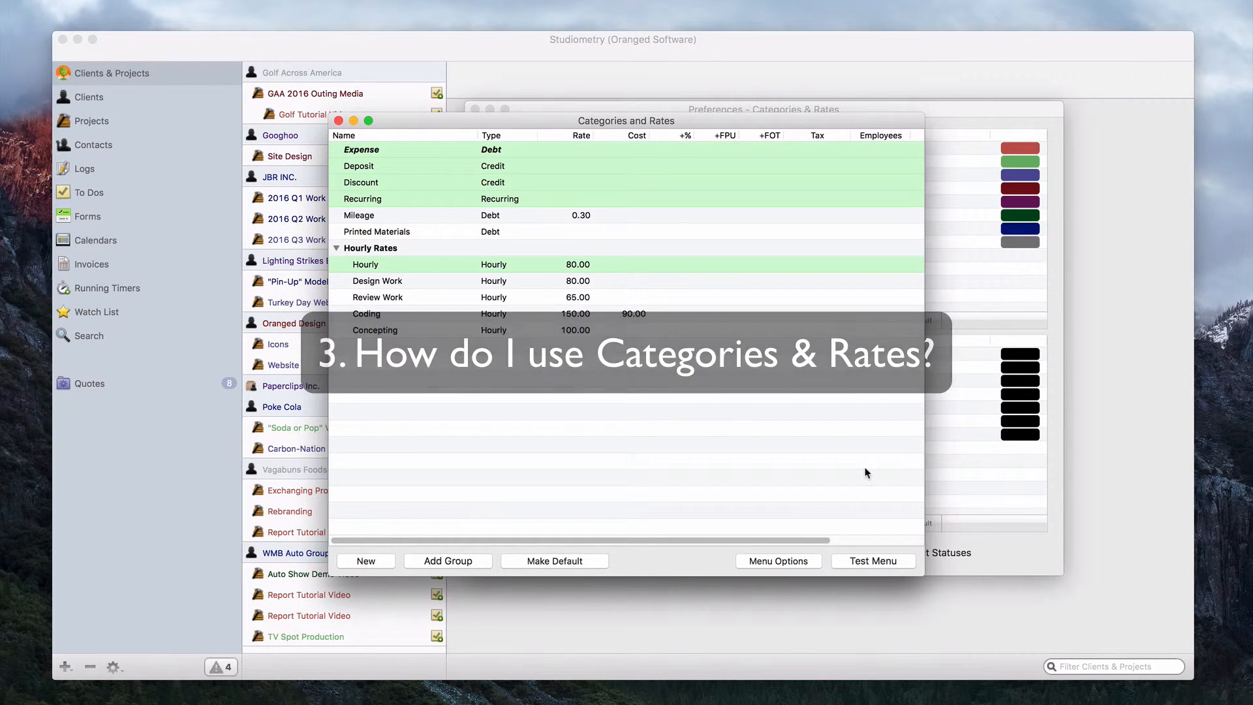
Close the category settings and preferences, and set the Golf Across America client's category to Friend Client
{"action": "left_click", "coordinate": [338, 120]}
{"action": "left_click", "coordinate": [475, 109]}
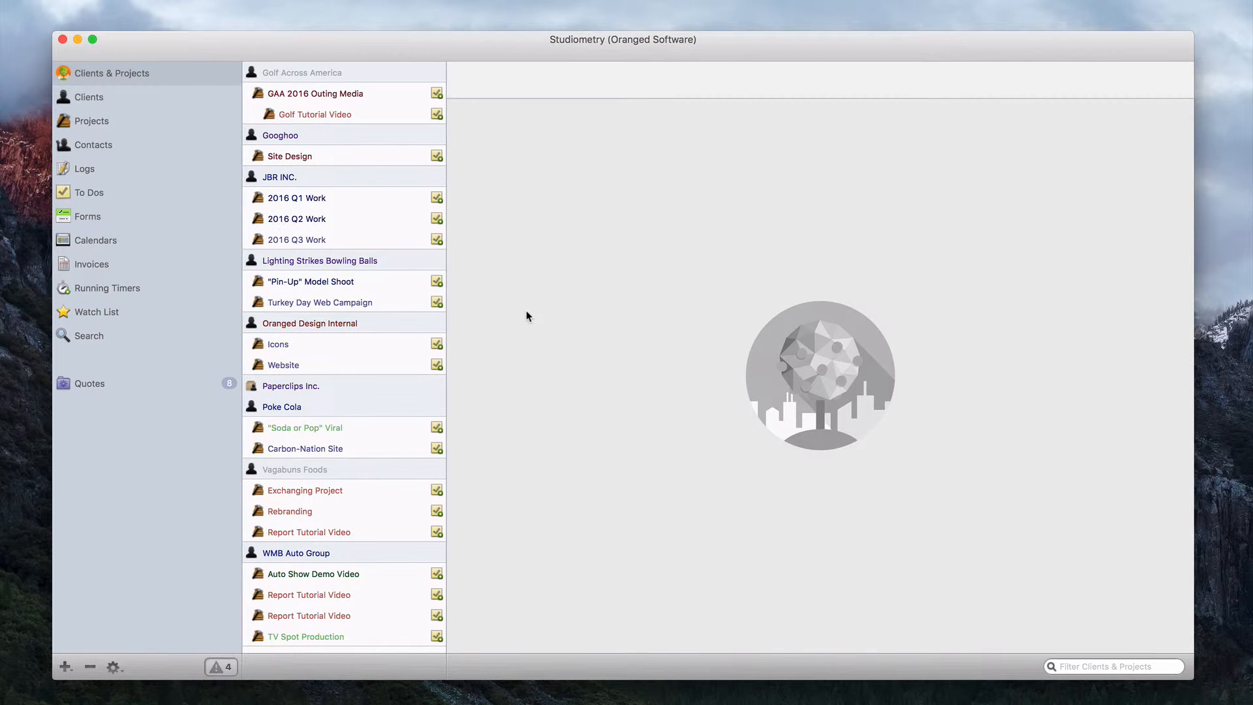
{"action": "left_click", "coordinate": [333, 74]}
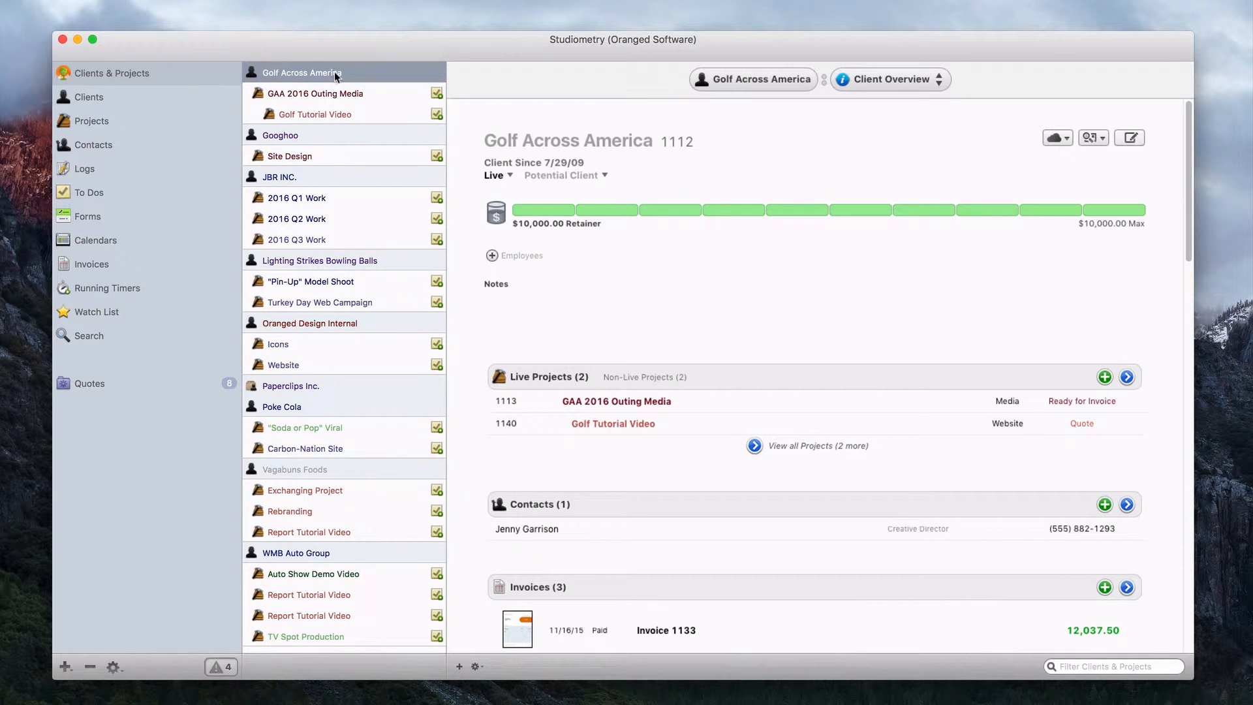
{"action": "left_click", "coordinate": [604, 174]}
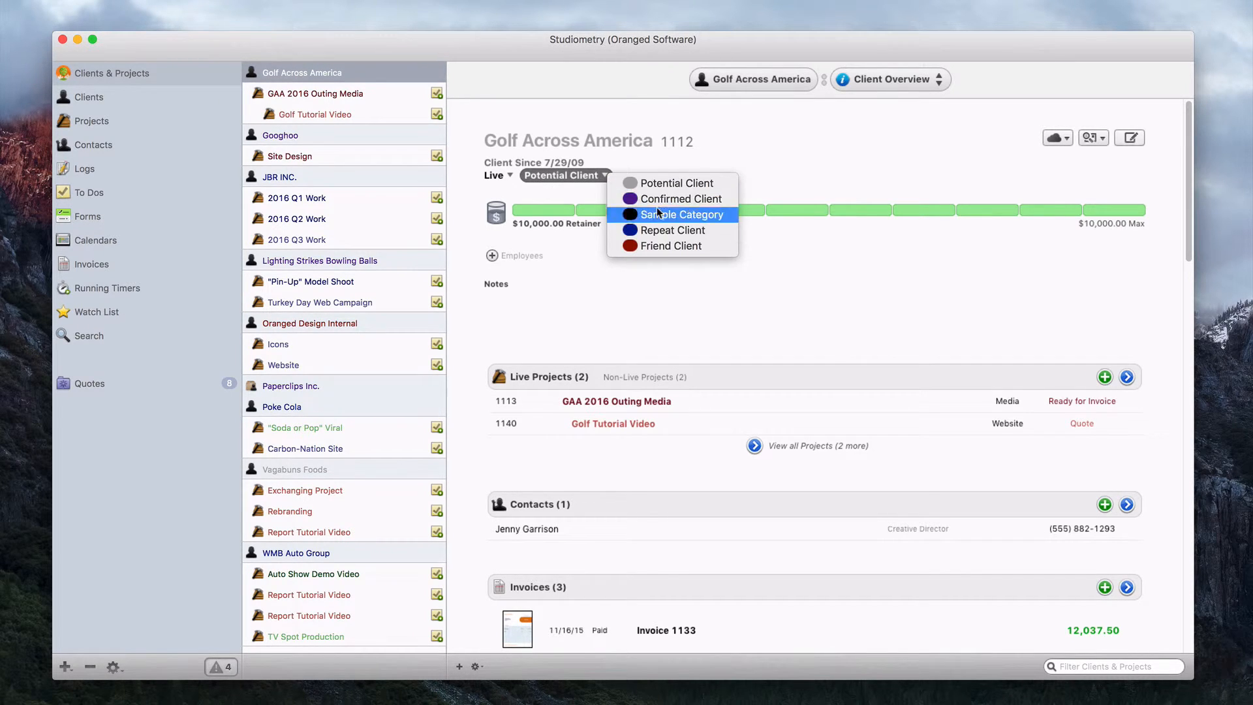
{"action": "left_click", "coordinate": [696, 242]}
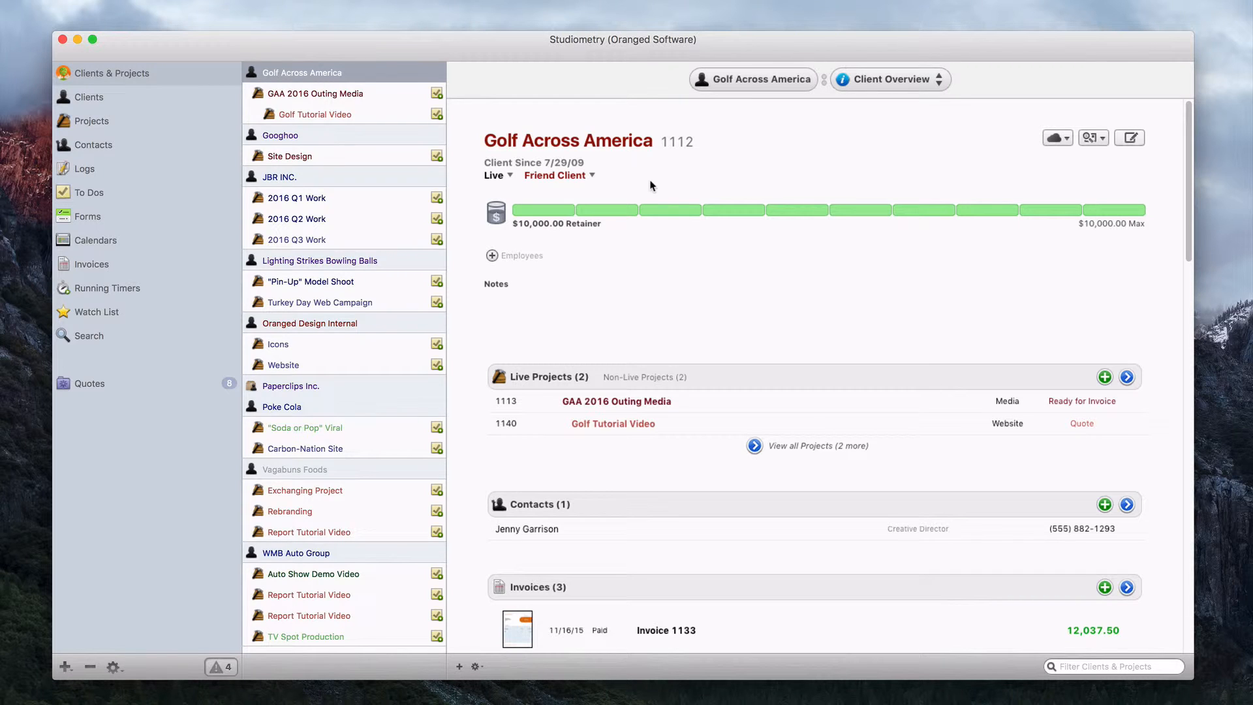
Open the GAA 2016 Outing Media project and examine its available project categories and statuses
{"action": "left_click", "coordinate": [345, 92]}
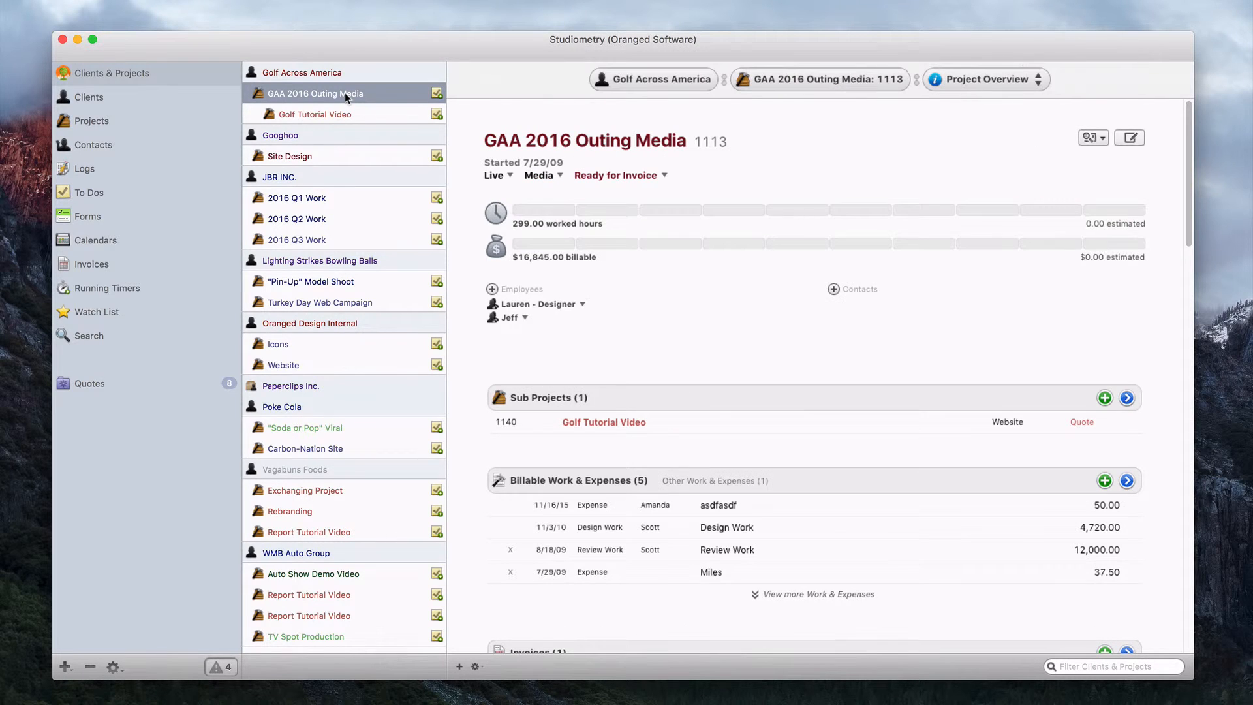
{"action": "left_click", "coordinate": [551, 177]}
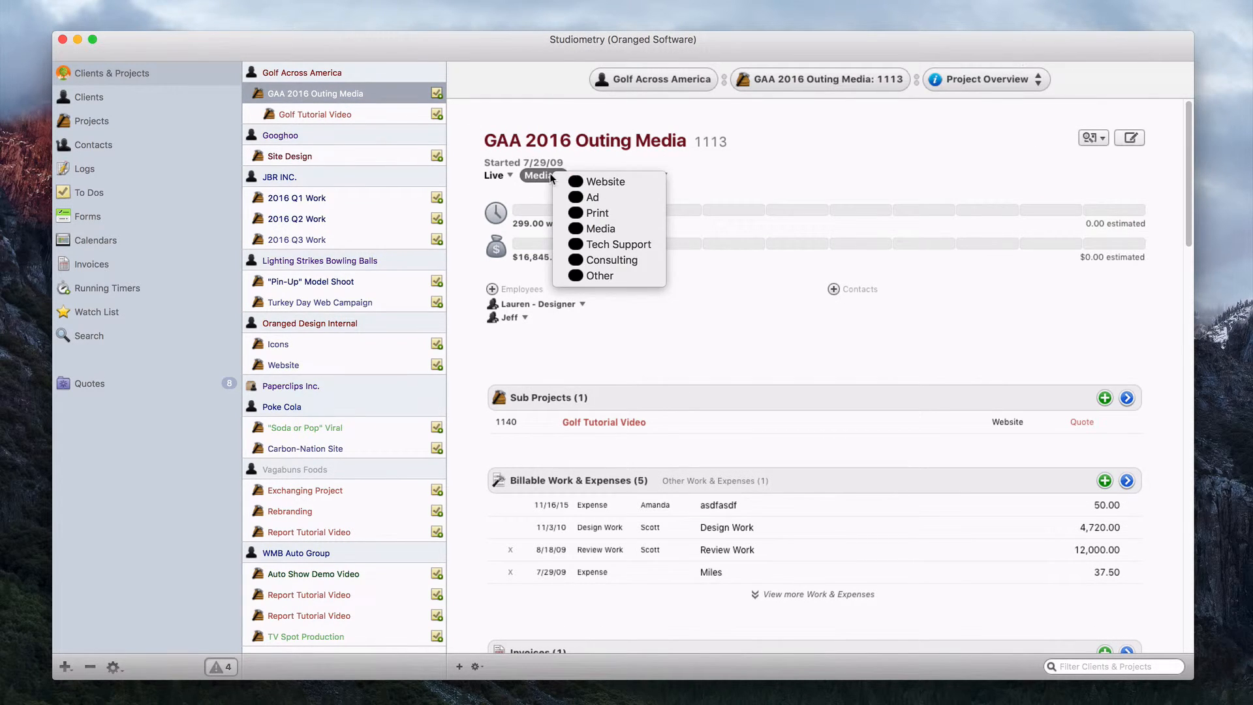
{"action": "left_click", "coordinate": [710, 167]}
{"action": "left_click", "coordinate": [646, 175]}
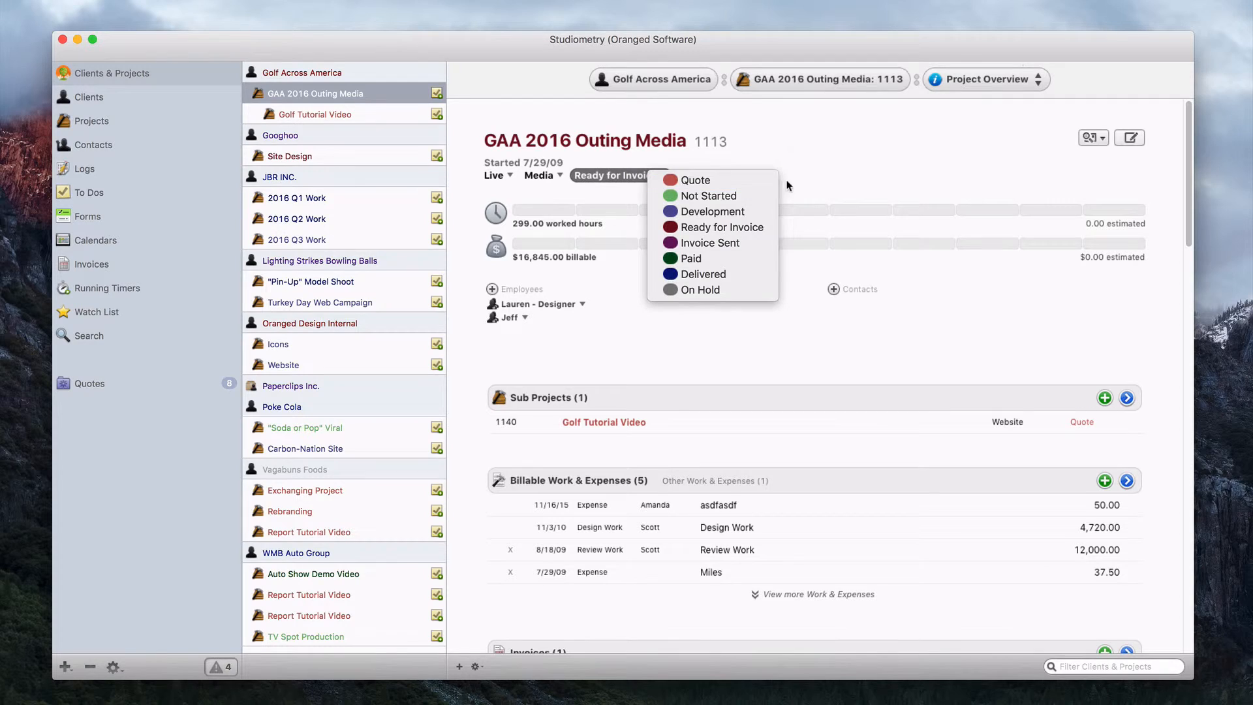
{"action": "left_click", "coordinate": [813, 176]}
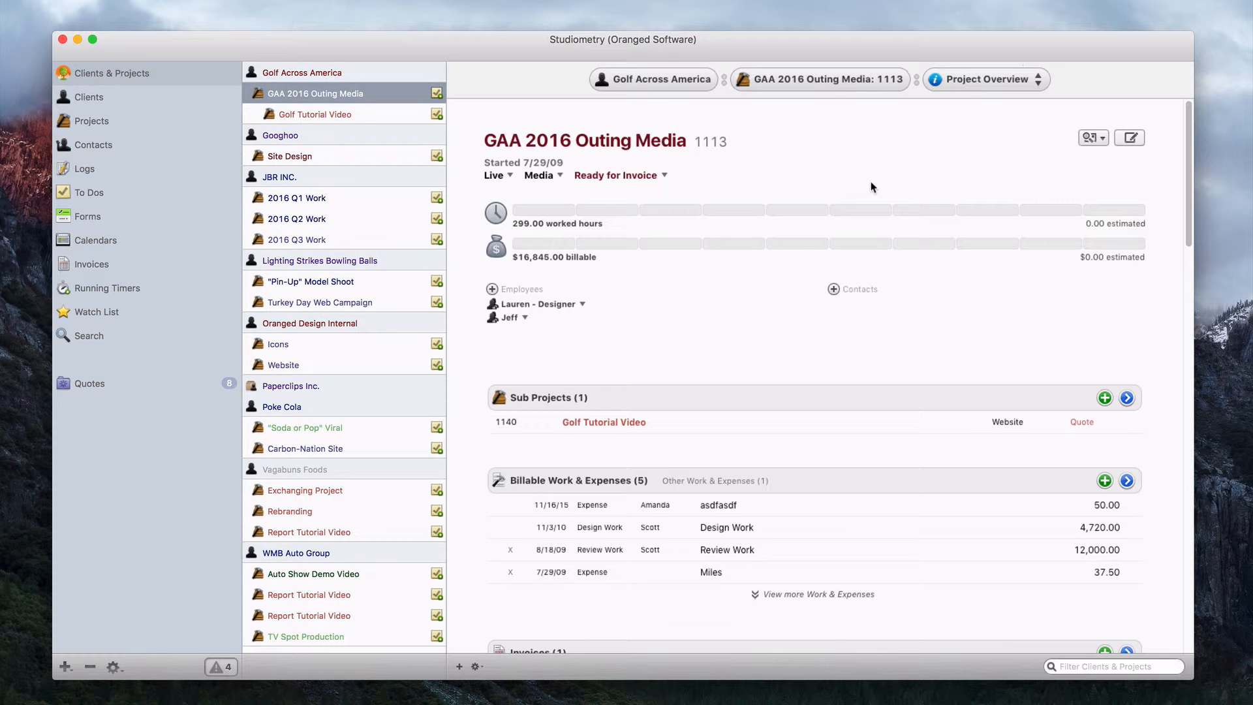
In Quotes, start a new billable debt/credit for Exchanging Project and set its type to Concepting from the Hourly Rates group
{"action": "left_click", "coordinate": [149, 385]}
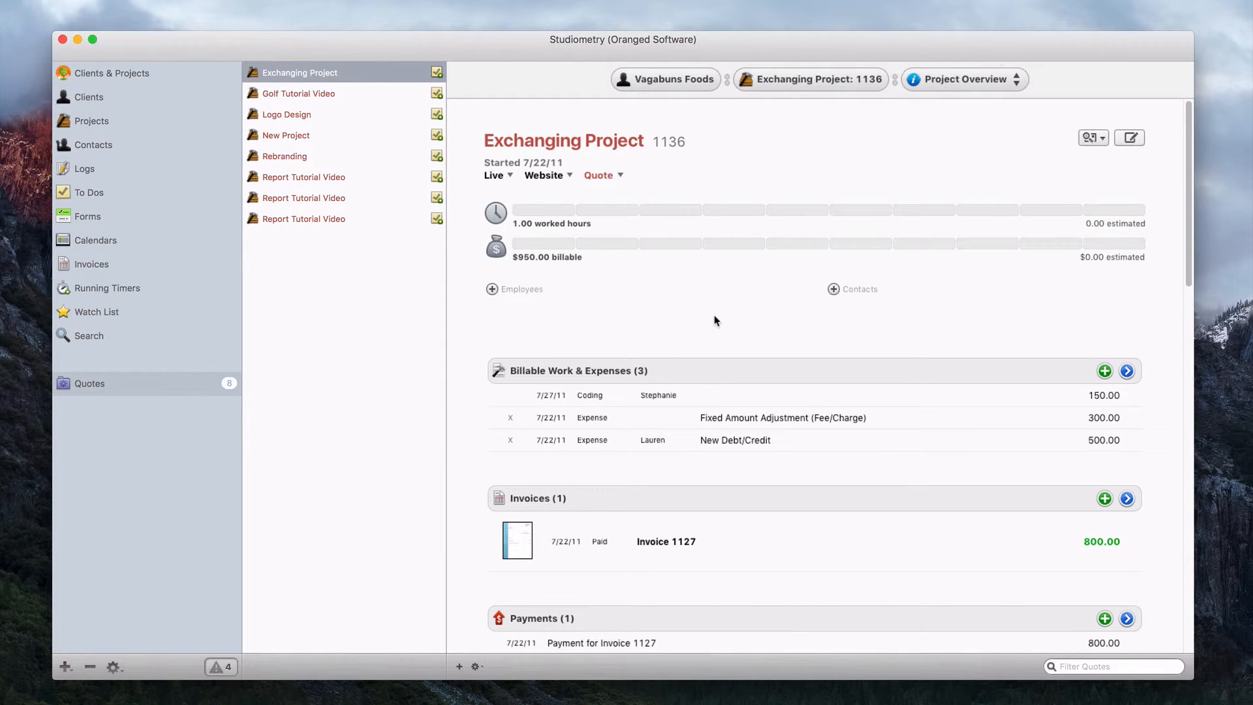
{"action": "left_click", "coordinate": [1103, 371]}
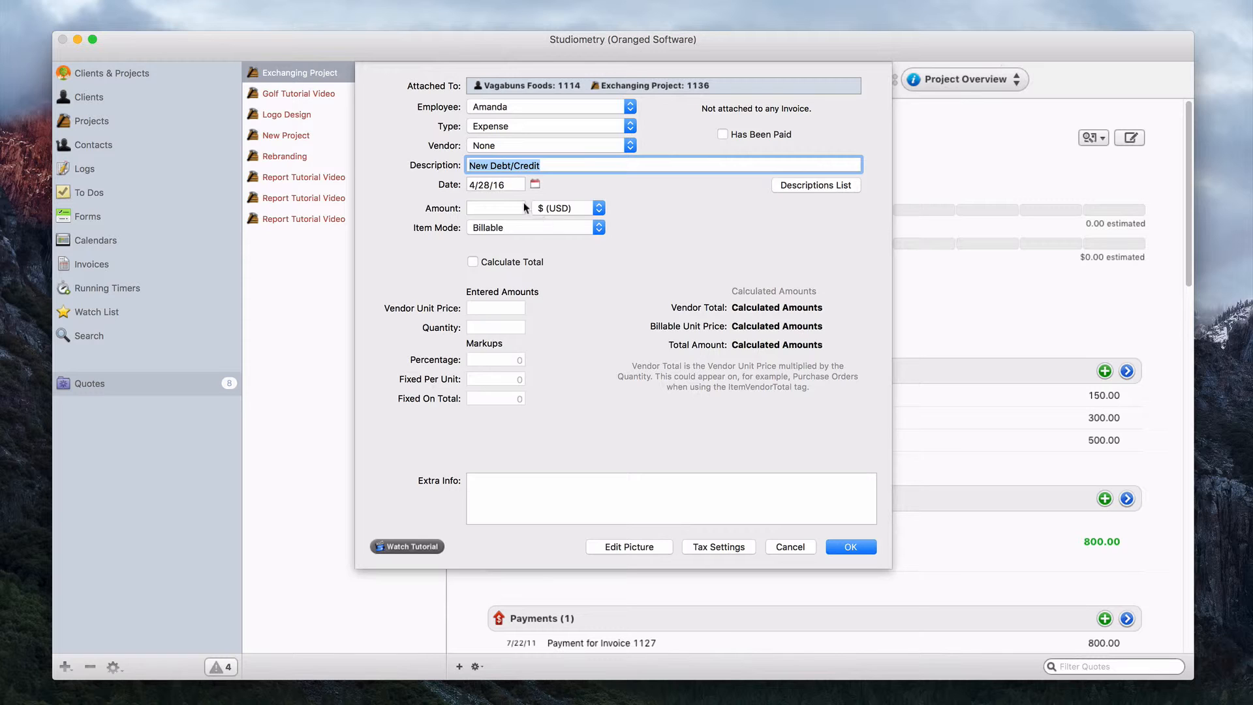
{"action": "left_click", "coordinate": [486, 127]}
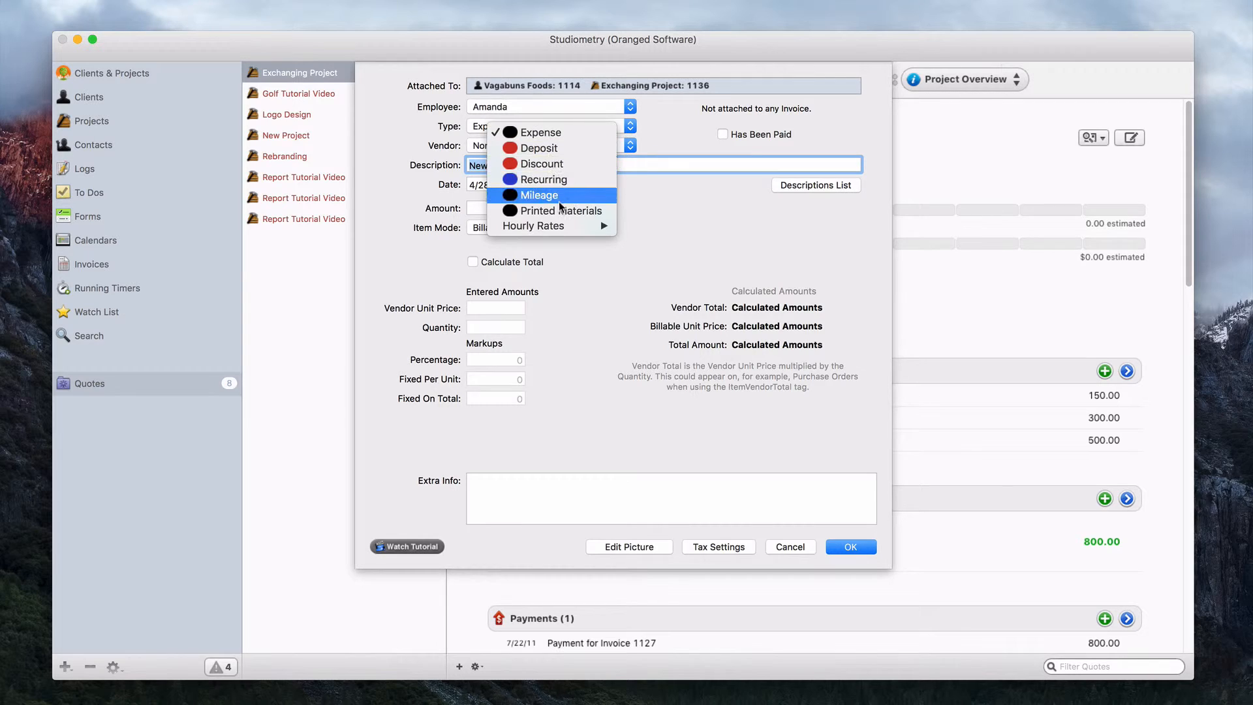
{"action": "mouse_move", "coordinate": [570, 227]}
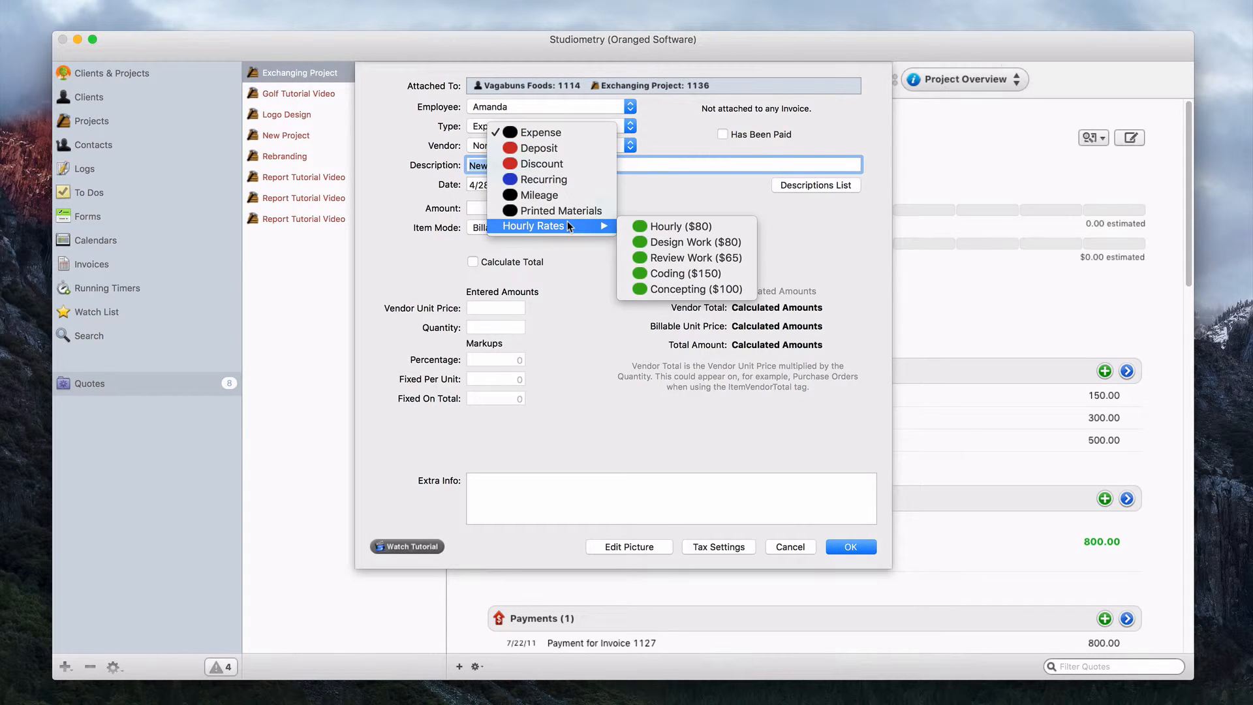
{"action": "left_click", "coordinate": [714, 288]}
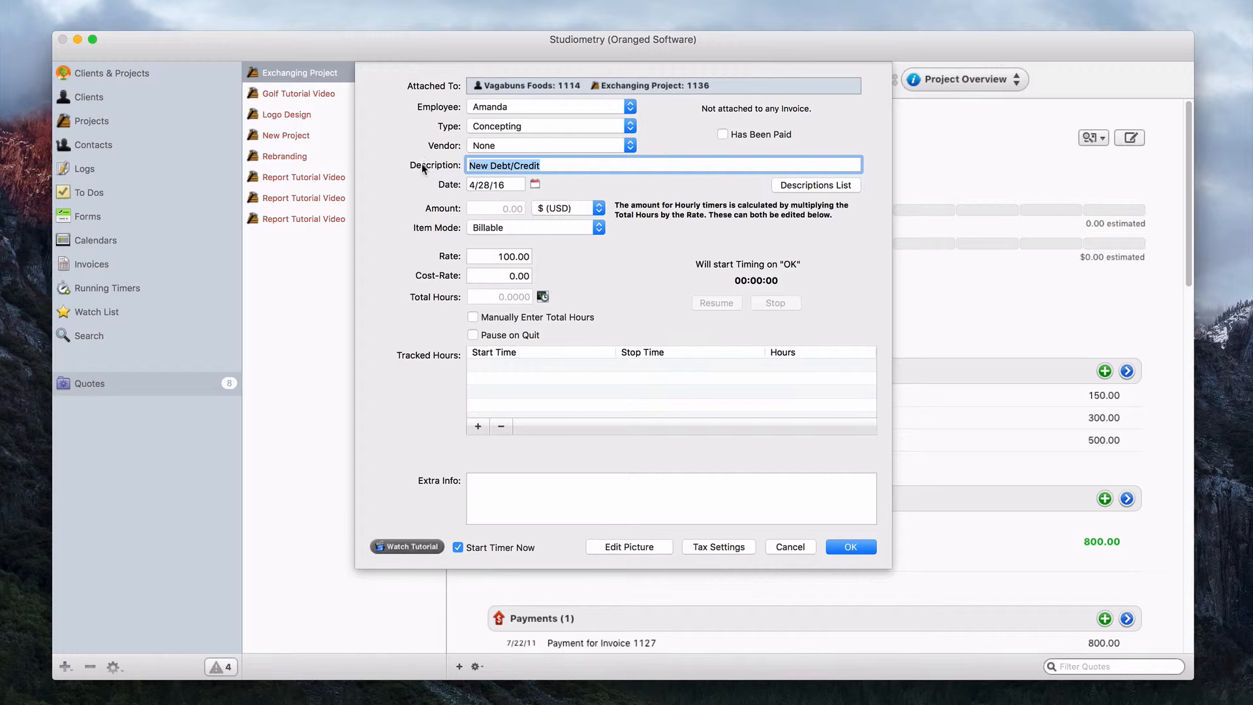
Set the new debt/credit's description to Concepting, manually enter 5 total hours, and save the item
{"action": "type", "text": "Concepting"}
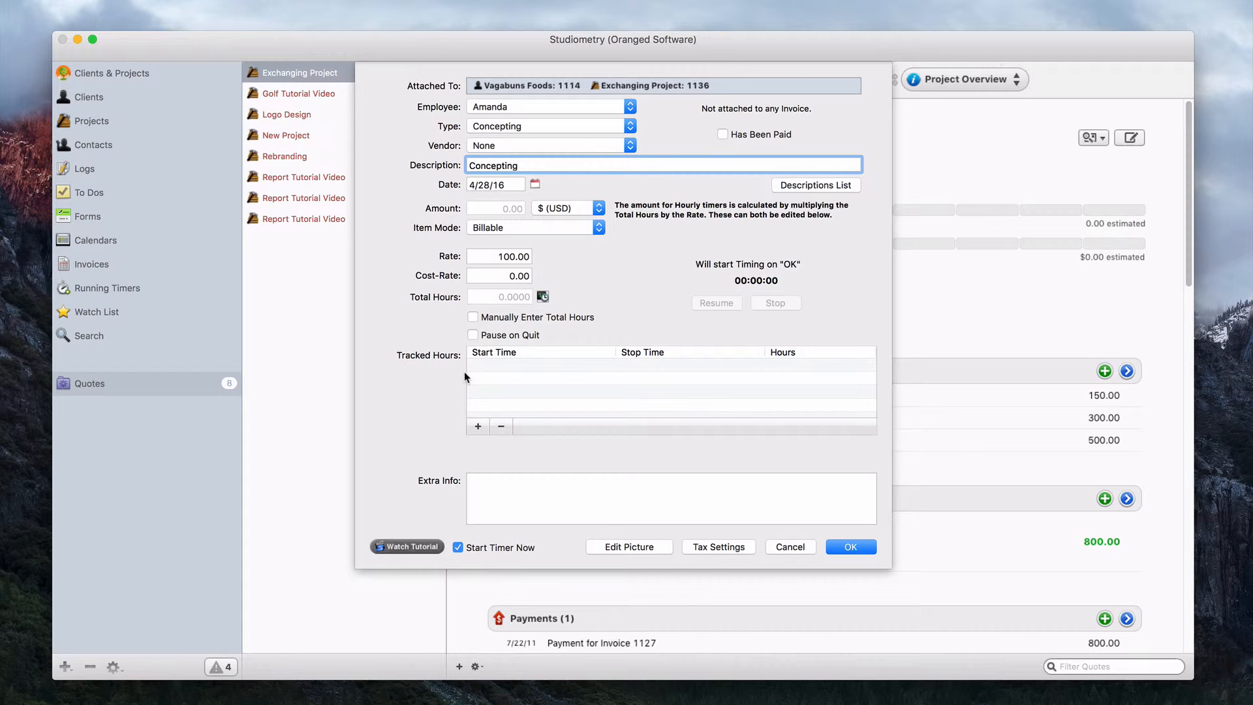
{"action": "left_click", "coordinate": [511, 319]}
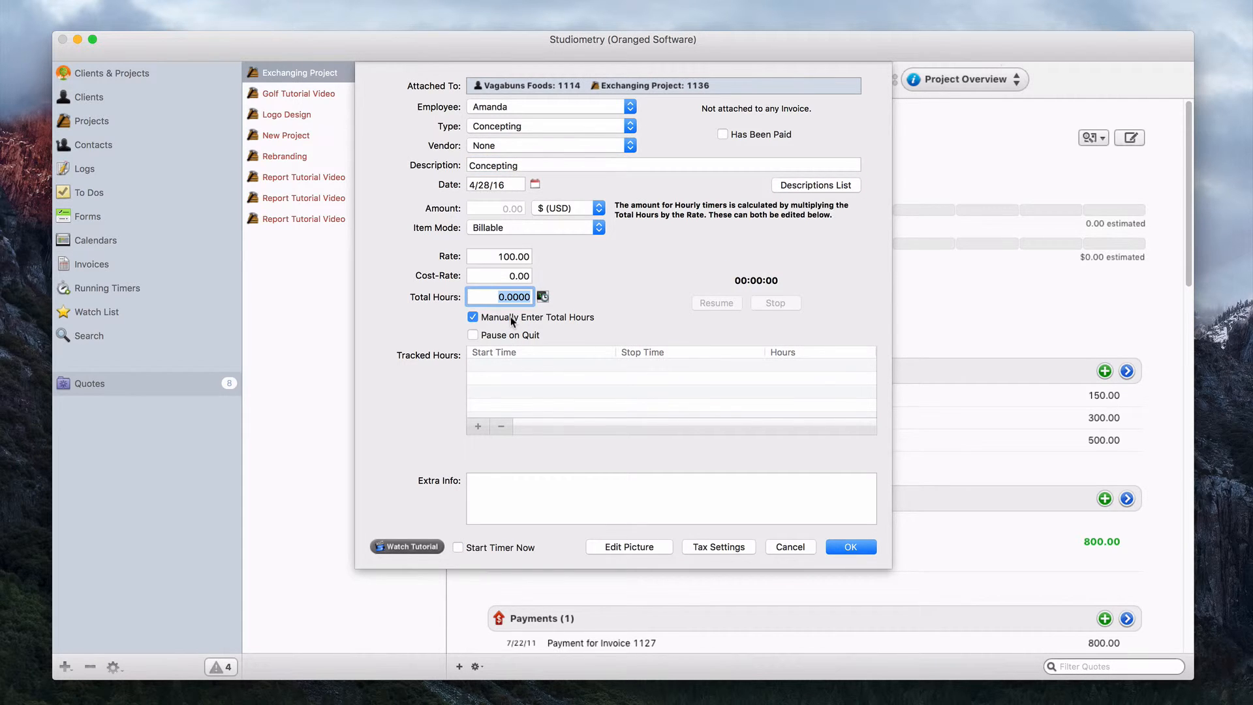
{"action": "type", "text": "5"}
{"action": "left_click", "coordinate": [859, 548]}
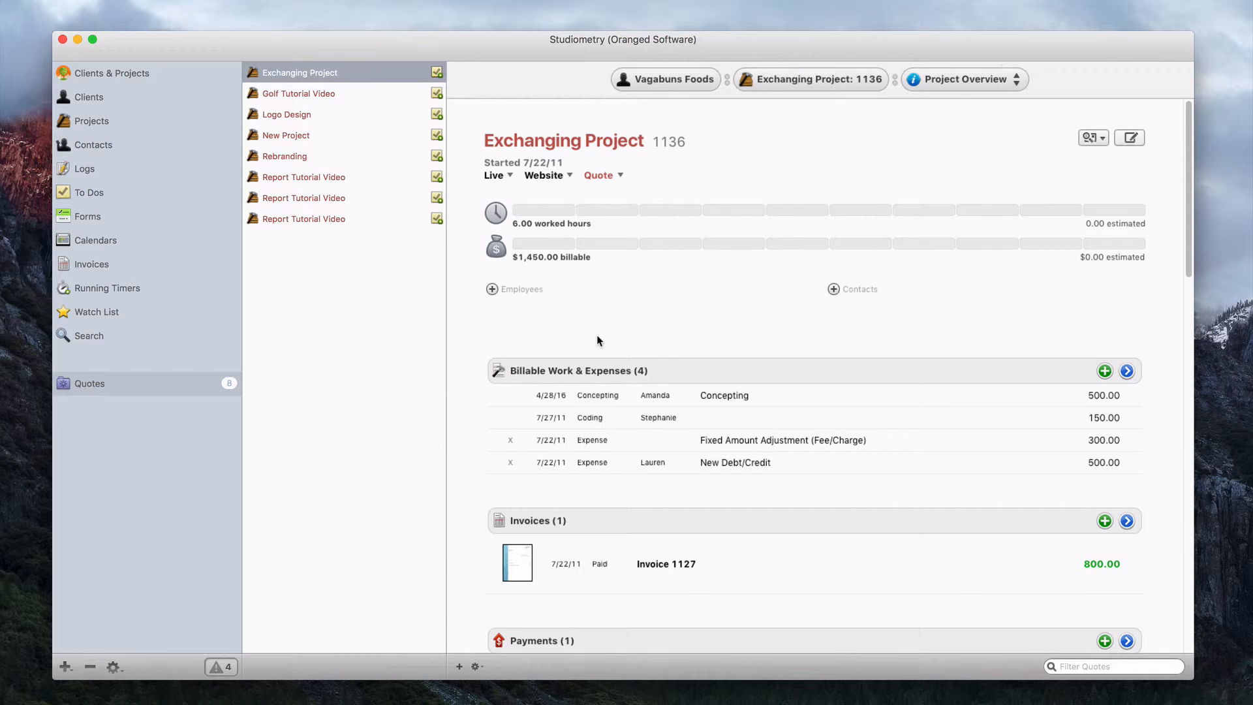
Review the hours and amounts by type in Exchanging Project's Summary, and return to the project overview
{"action": "left_click", "coordinate": [981, 79]}
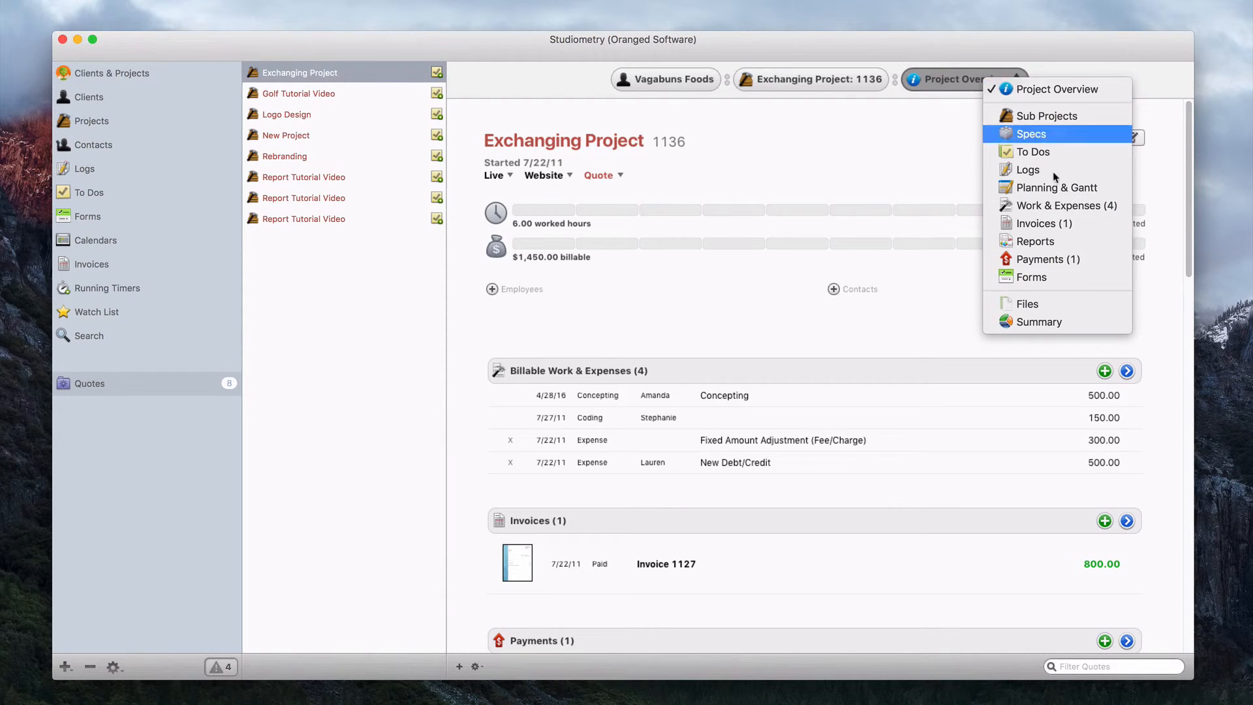
{"action": "left_click", "coordinate": [1060, 323]}
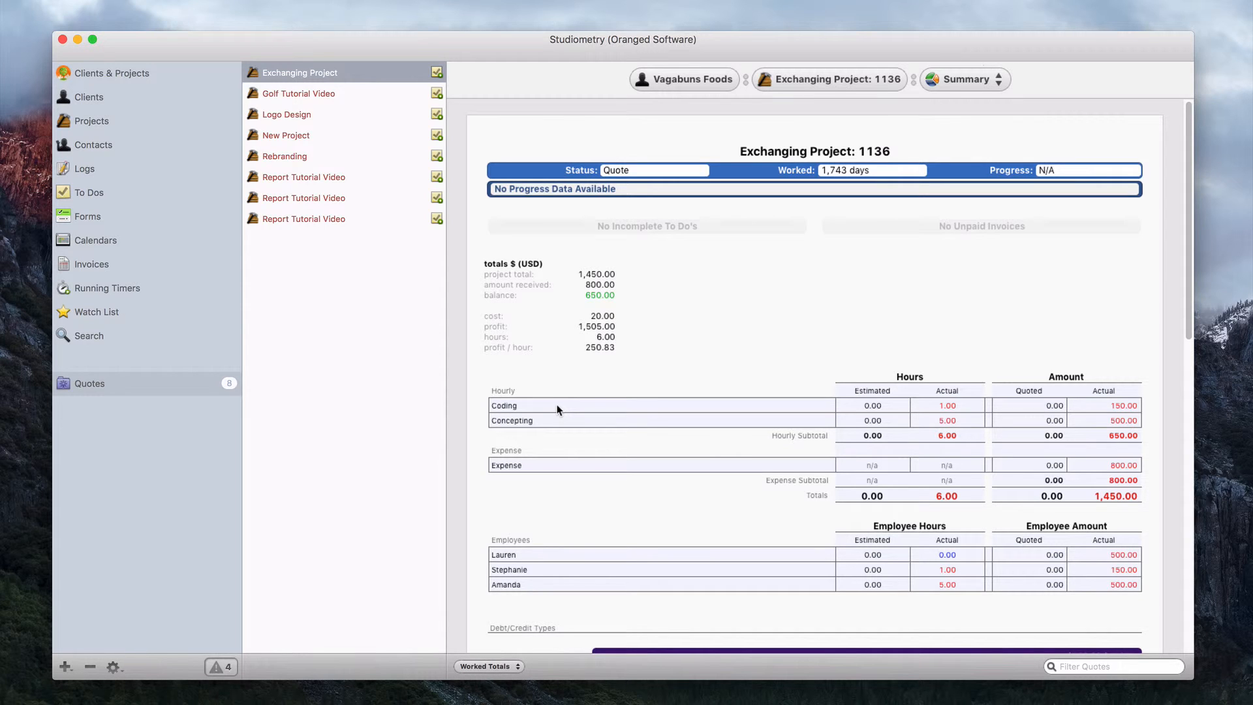
{"action": "left_click", "coordinate": [868, 75]}
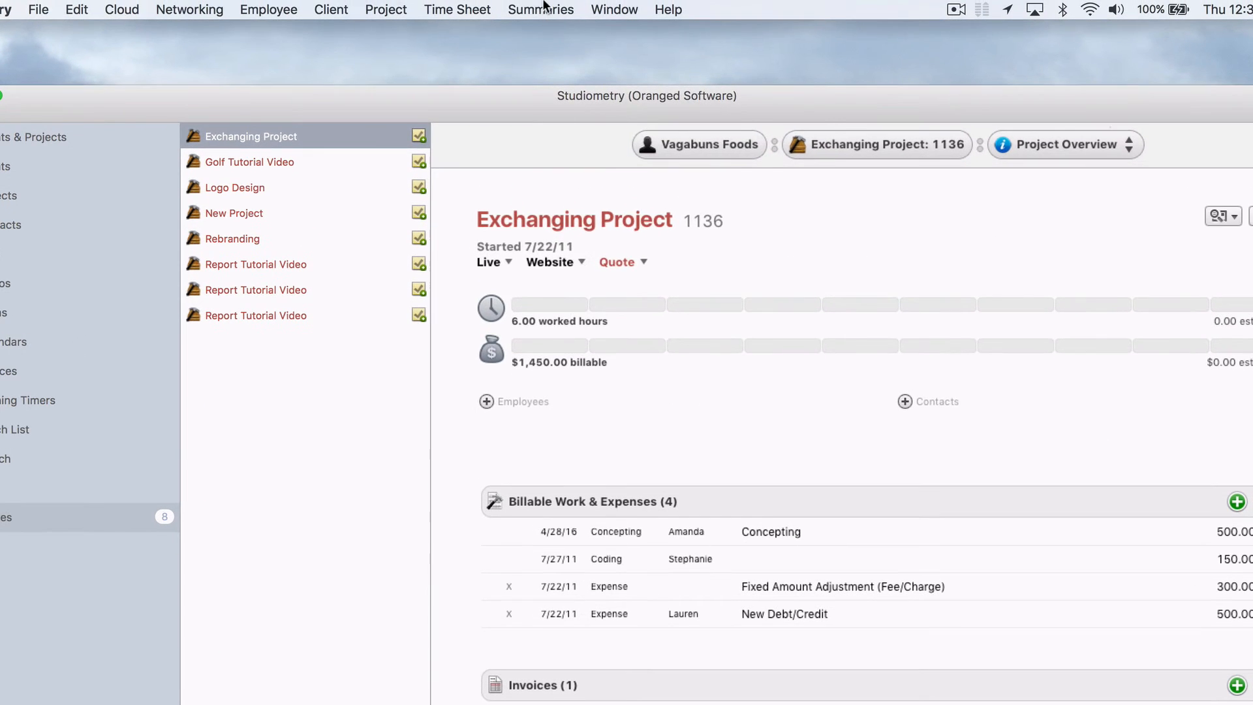
Start a new custom summary of all debts/credits and add a Debt/Credit Type grouping tier
{"action": "left_click", "coordinate": [543, 6]}
{"action": "left_click", "coordinate": [548, 30]}
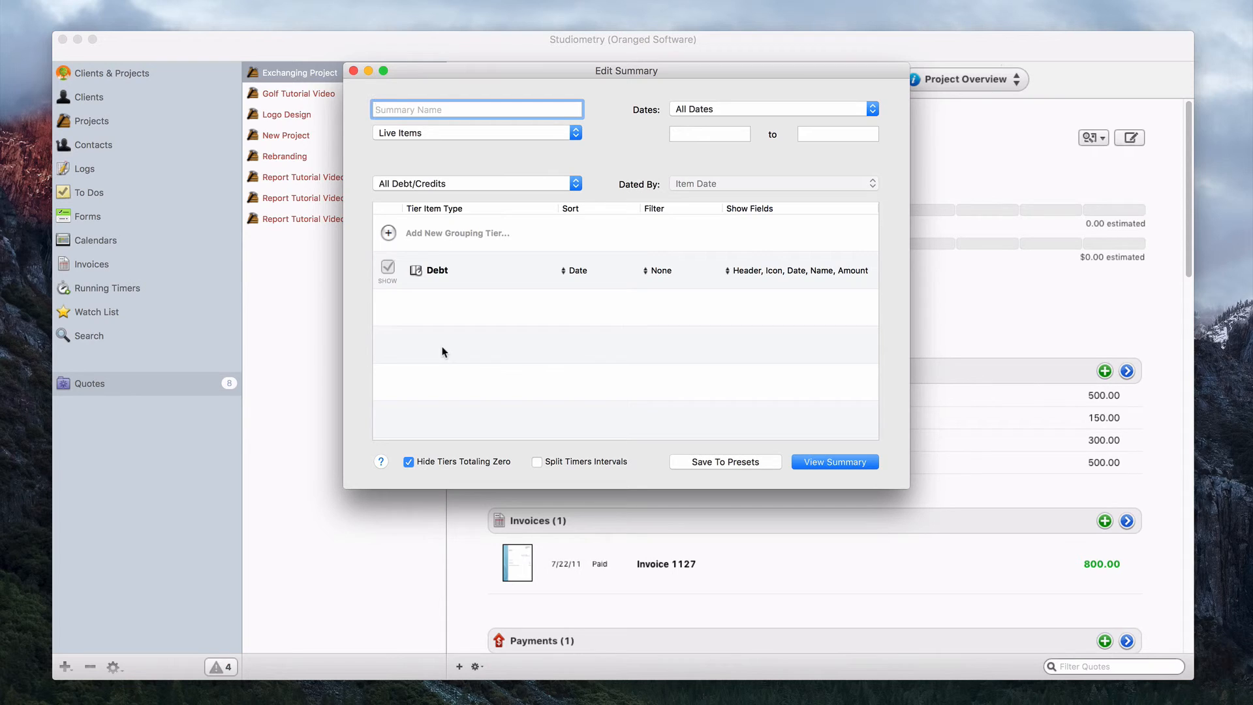
{"action": "left_click", "coordinate": [389, 233]}
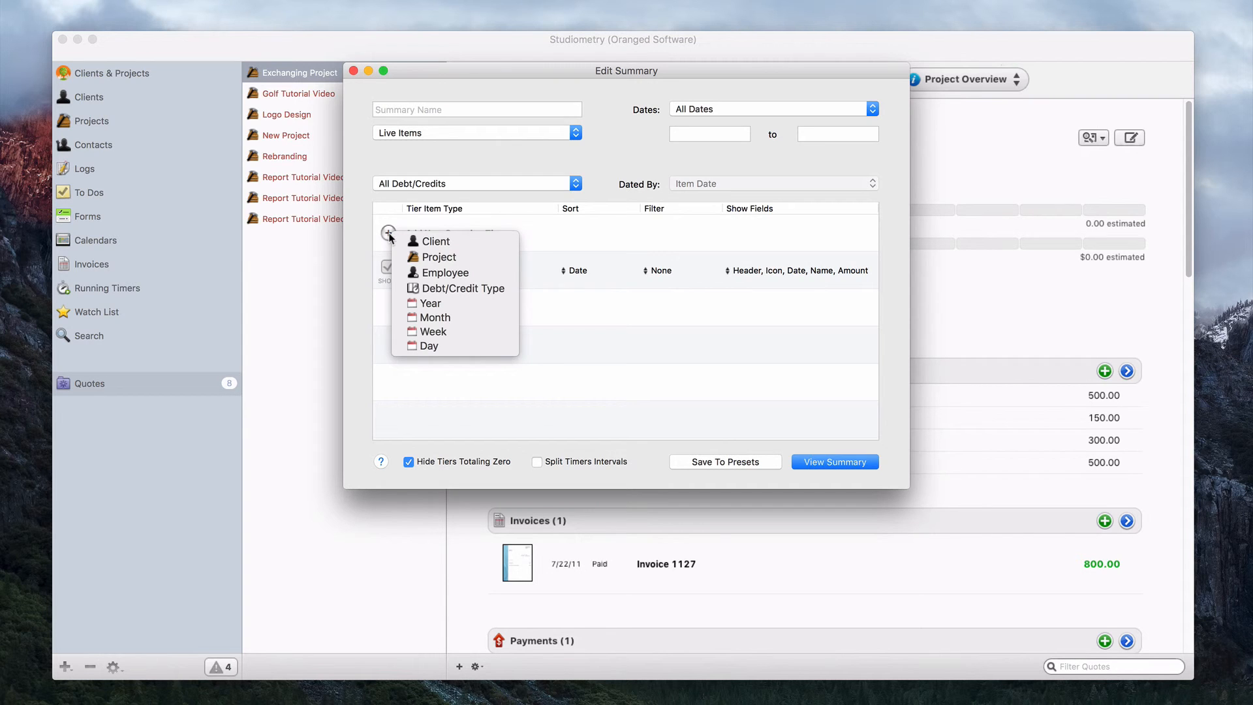
{"action": "left_click", "coordinate": [482, 288]}
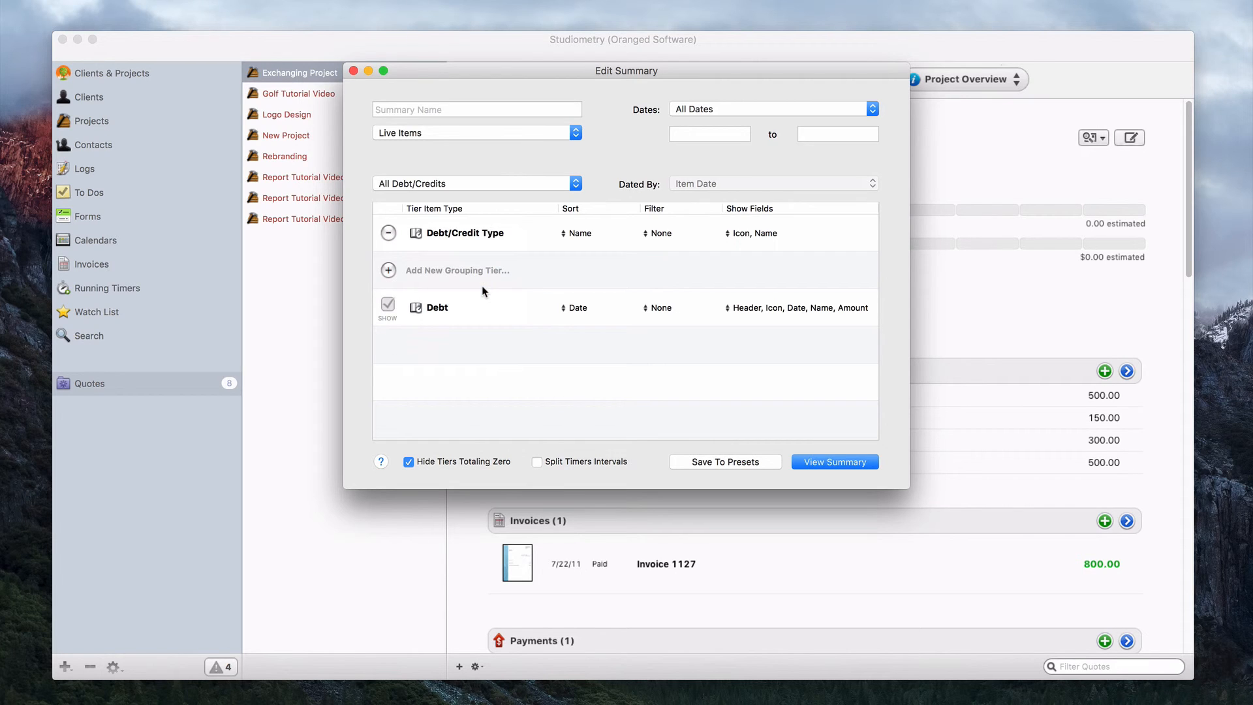
Filter the Debt/Credit Type tier to the specific type Concepting and view the summary
{"action": "left_click", "coordinate": [669, 236]}
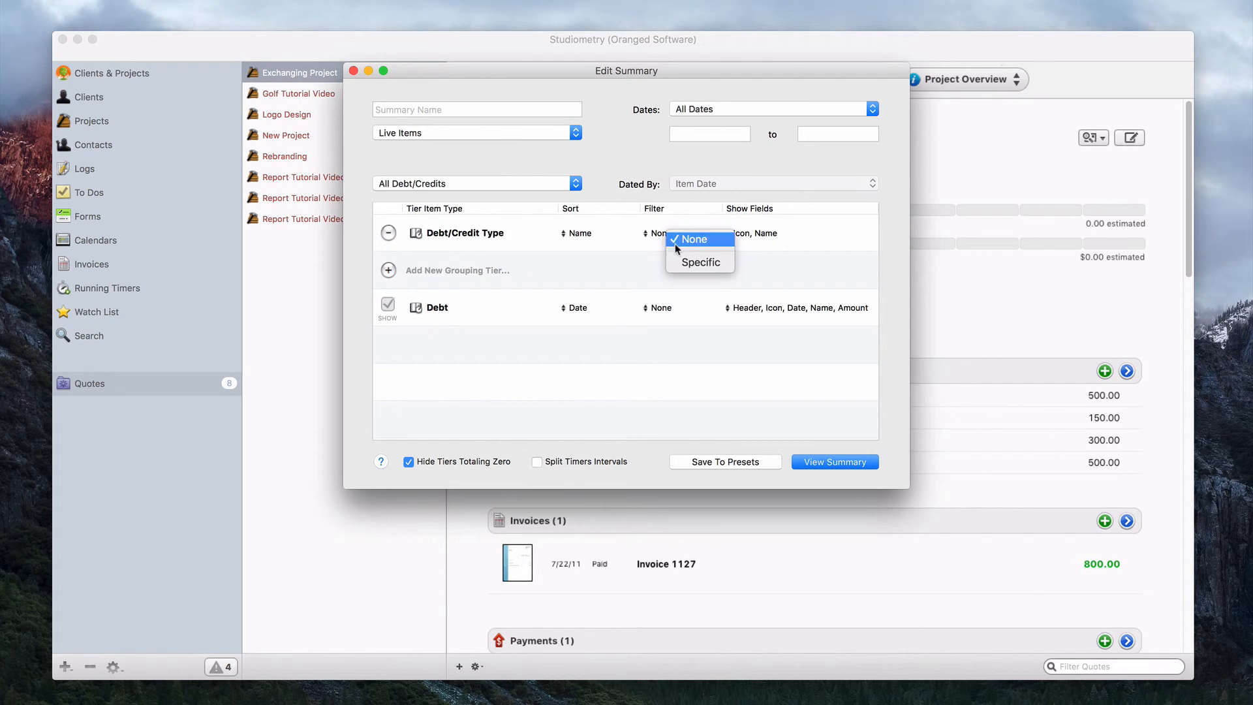
{"action": "left_click", "coordinate": [692, 266]}
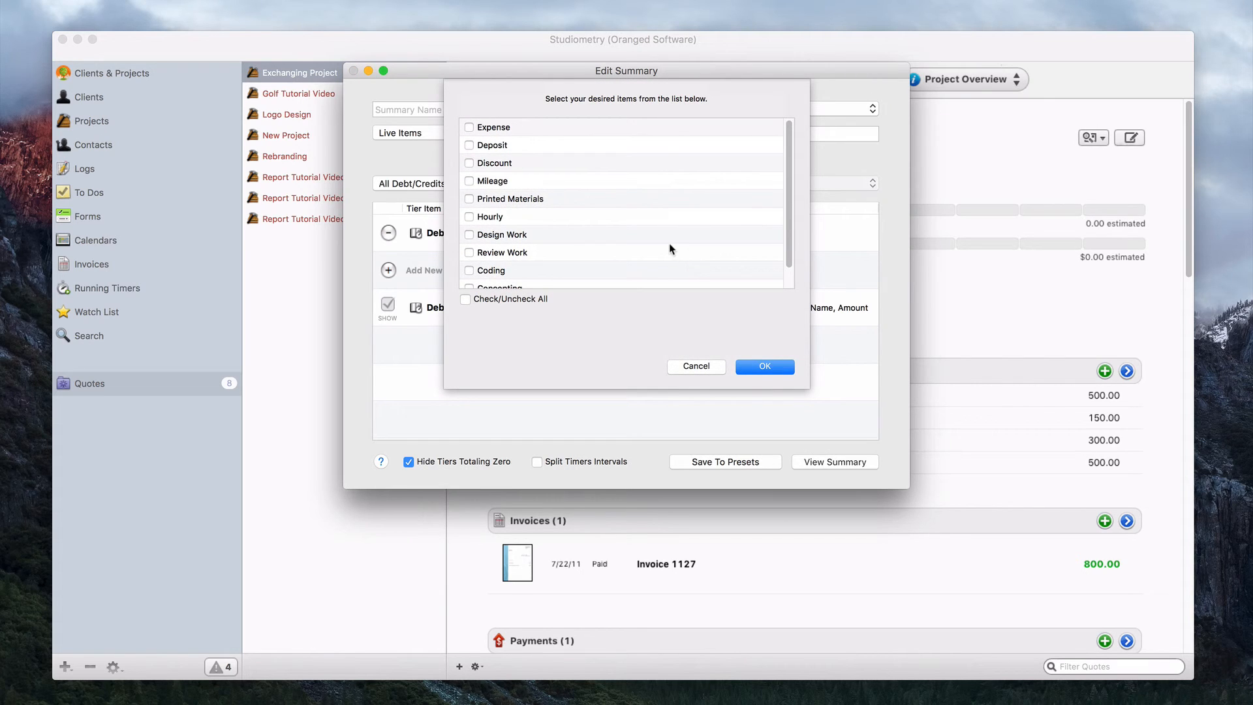
{"action": "scroll", "coordinate": [668, 243], "scroll_direction": "down", "scroll_amount": 1}
{"action": "left_click", "coordinate": [468, 270]}
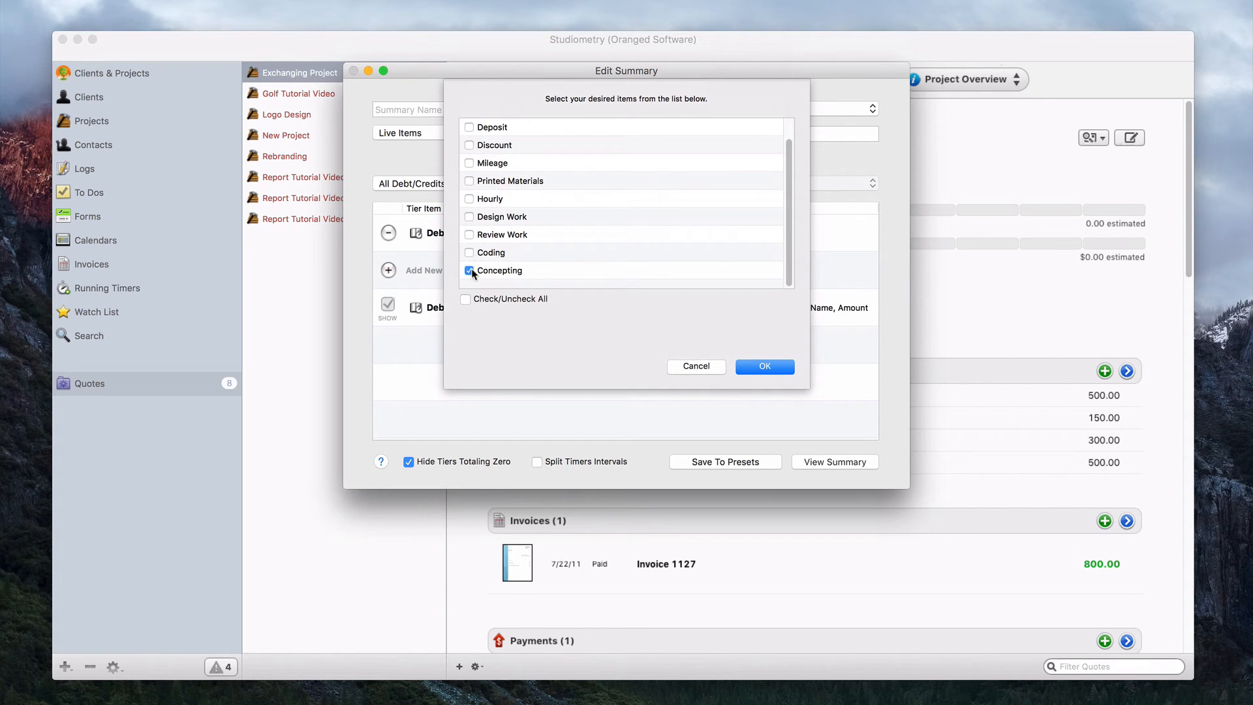
{"action": "left_click", "coordinate": [758, 364]}
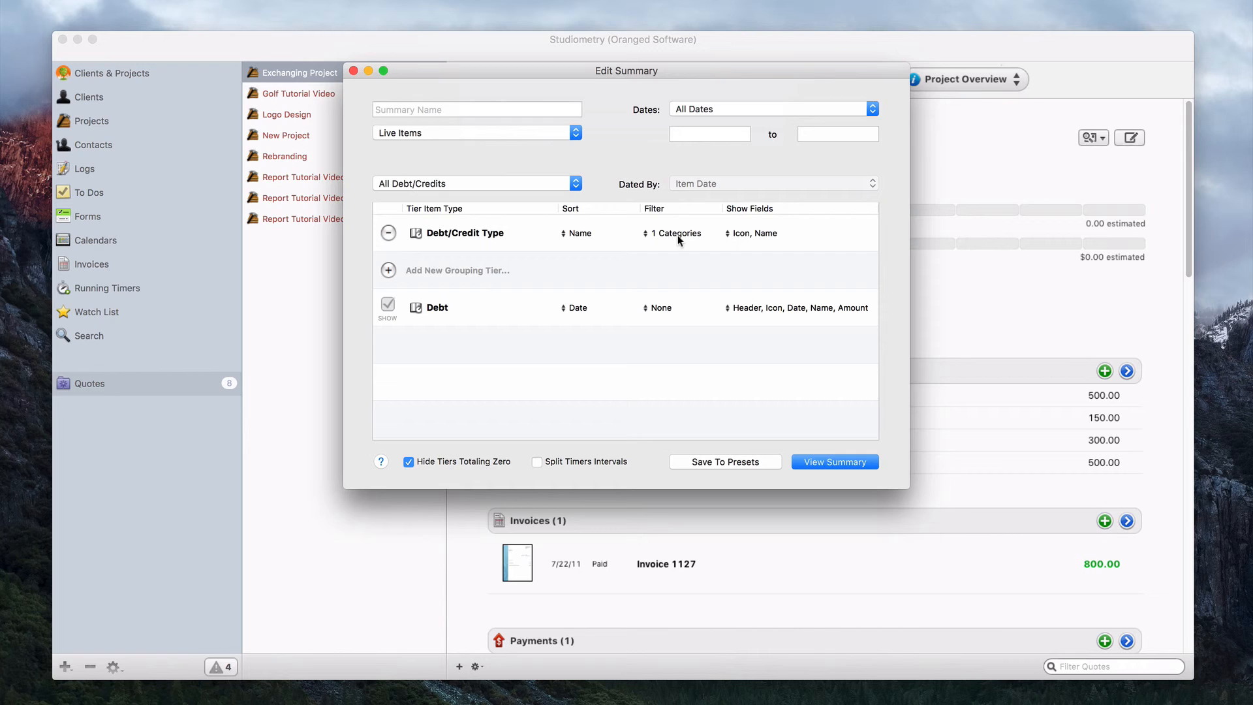
{"action": "left_click", "coordinate": [840, 460]}
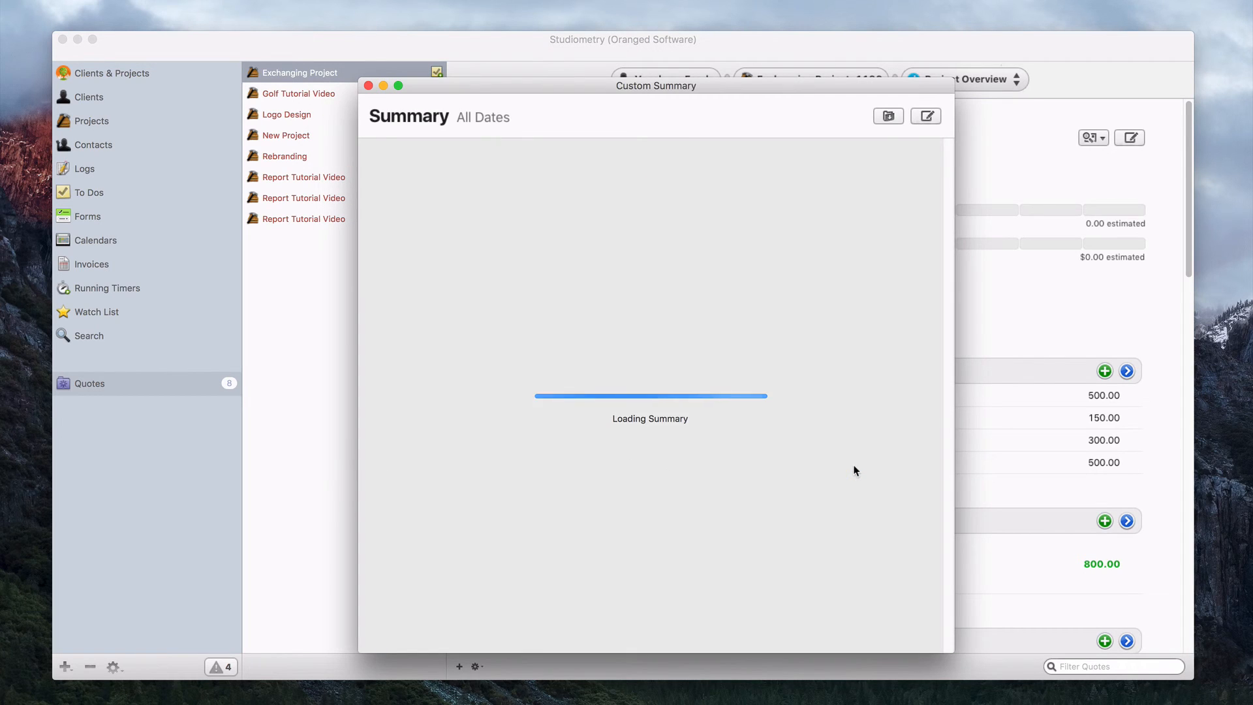